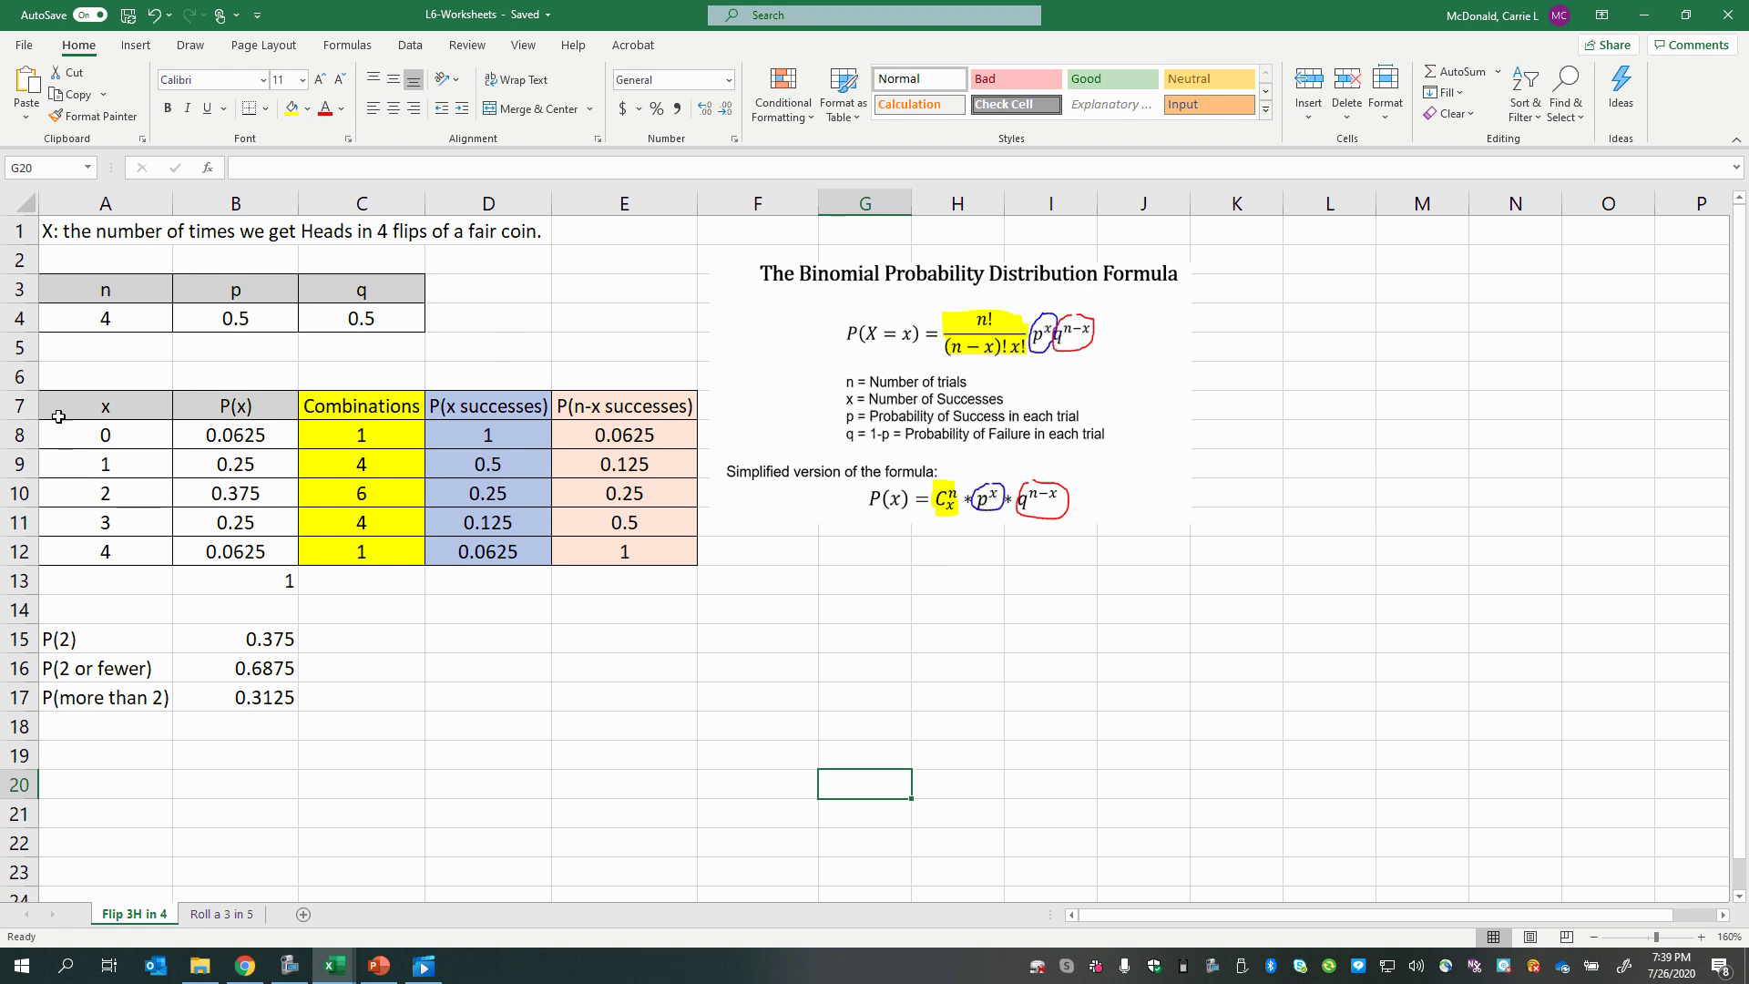
Look over the x and P(x) table columns and the problem statement in row 1
drag(59, 417, 227, 548)
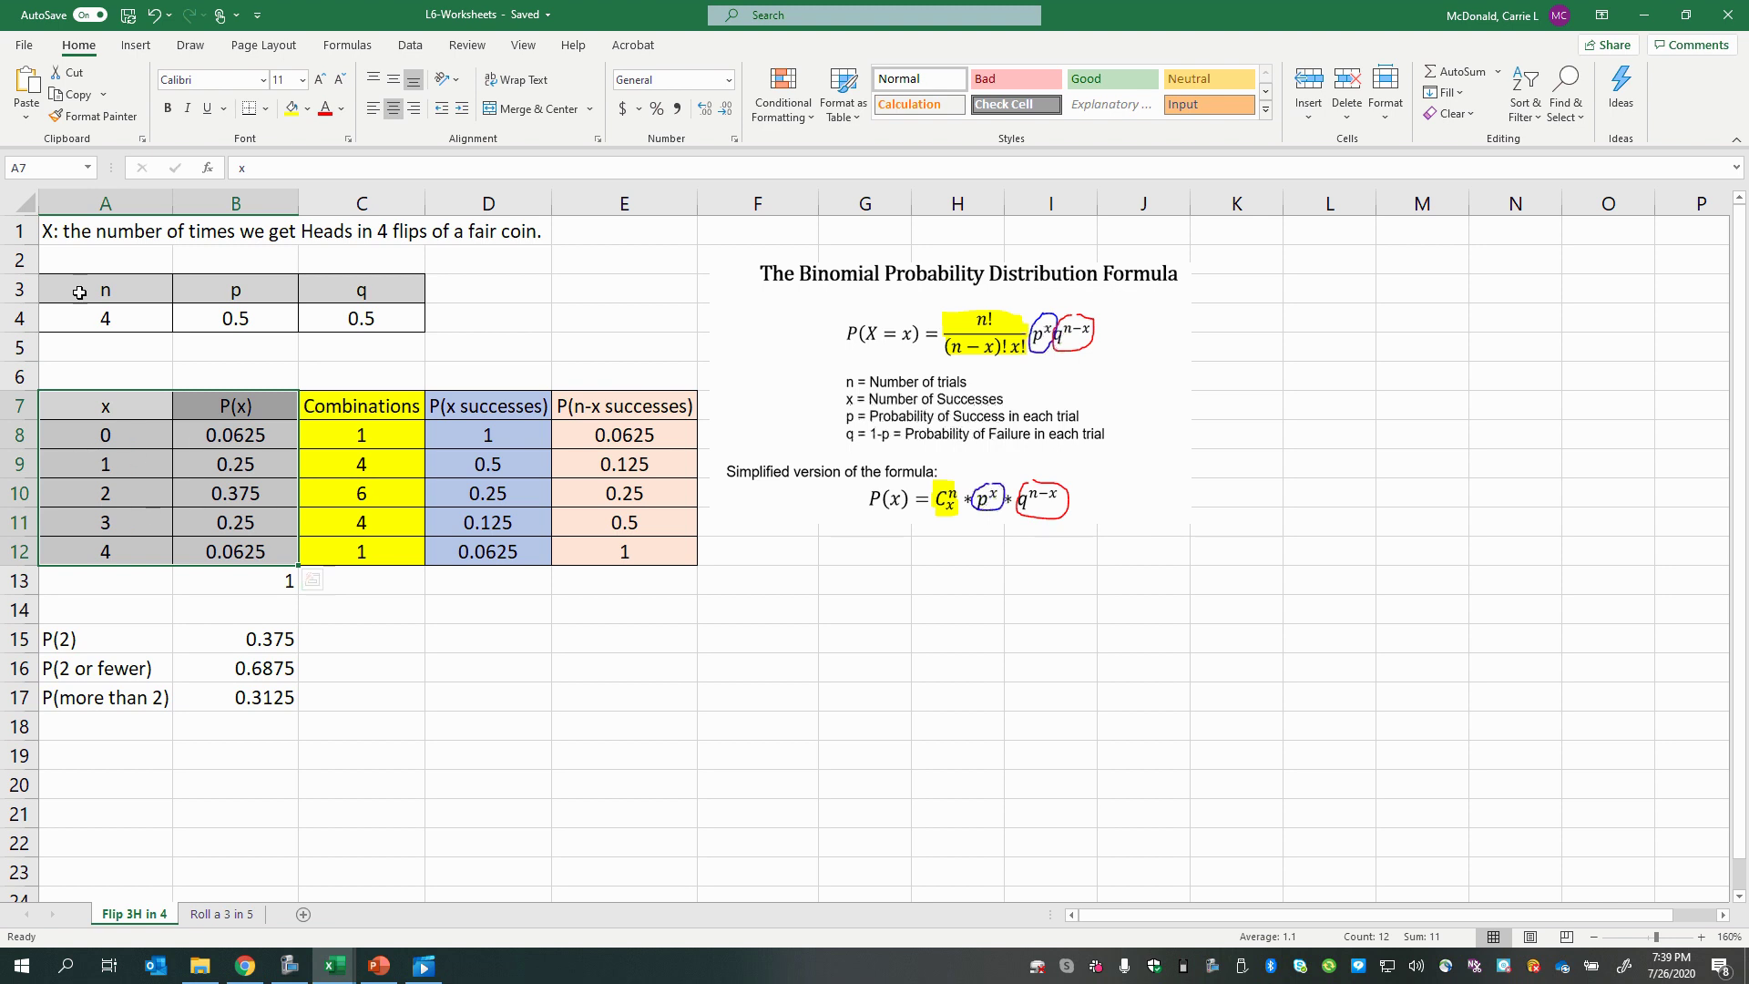
click(49, 231)
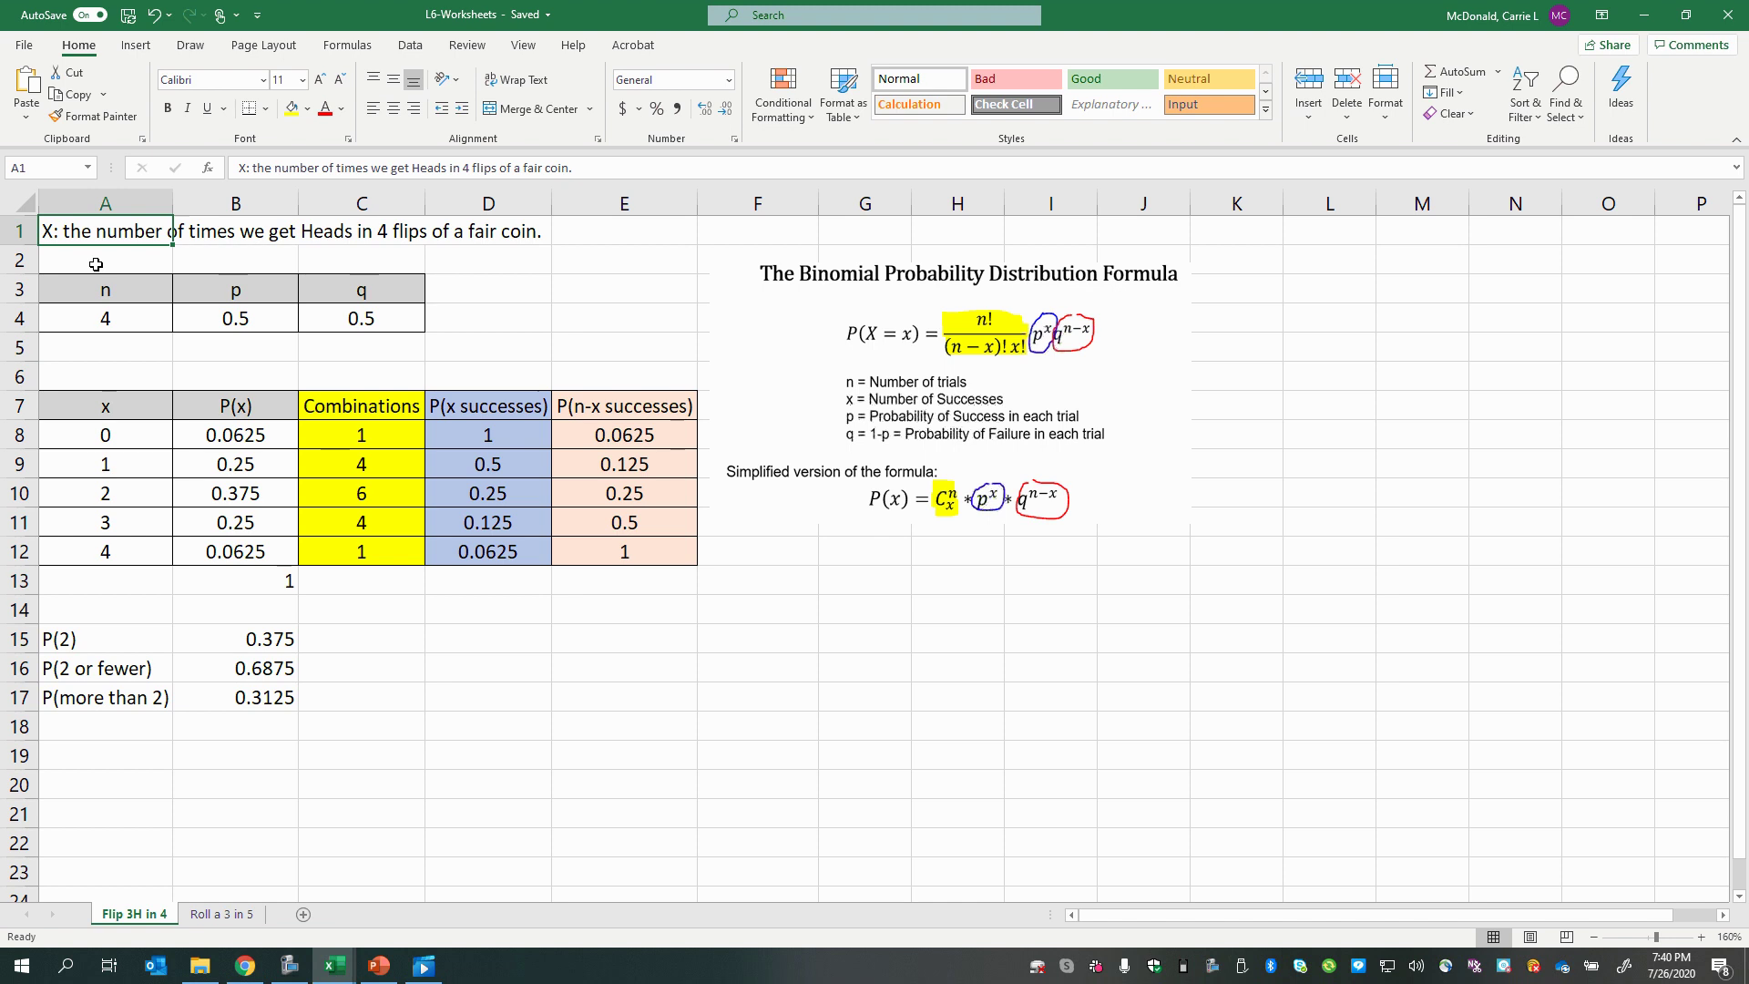
click(374, 231)
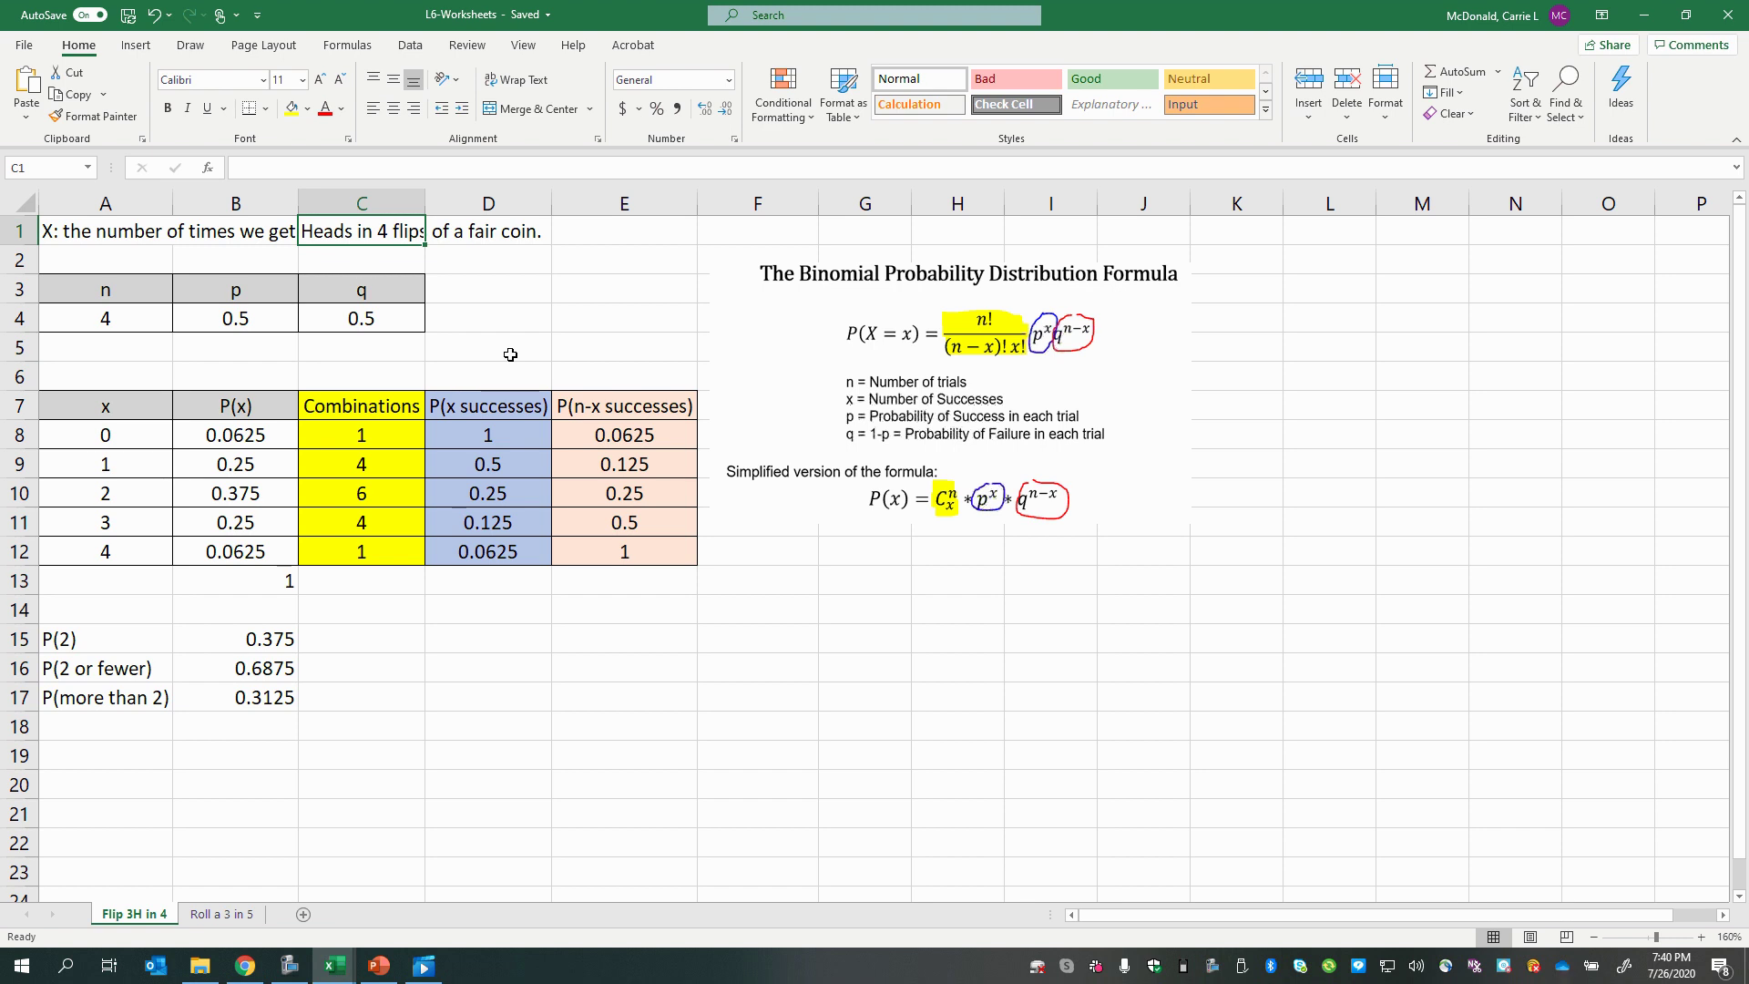
click(489, 609)
Clear the n, p and q input values in row 4
click(109, 325)
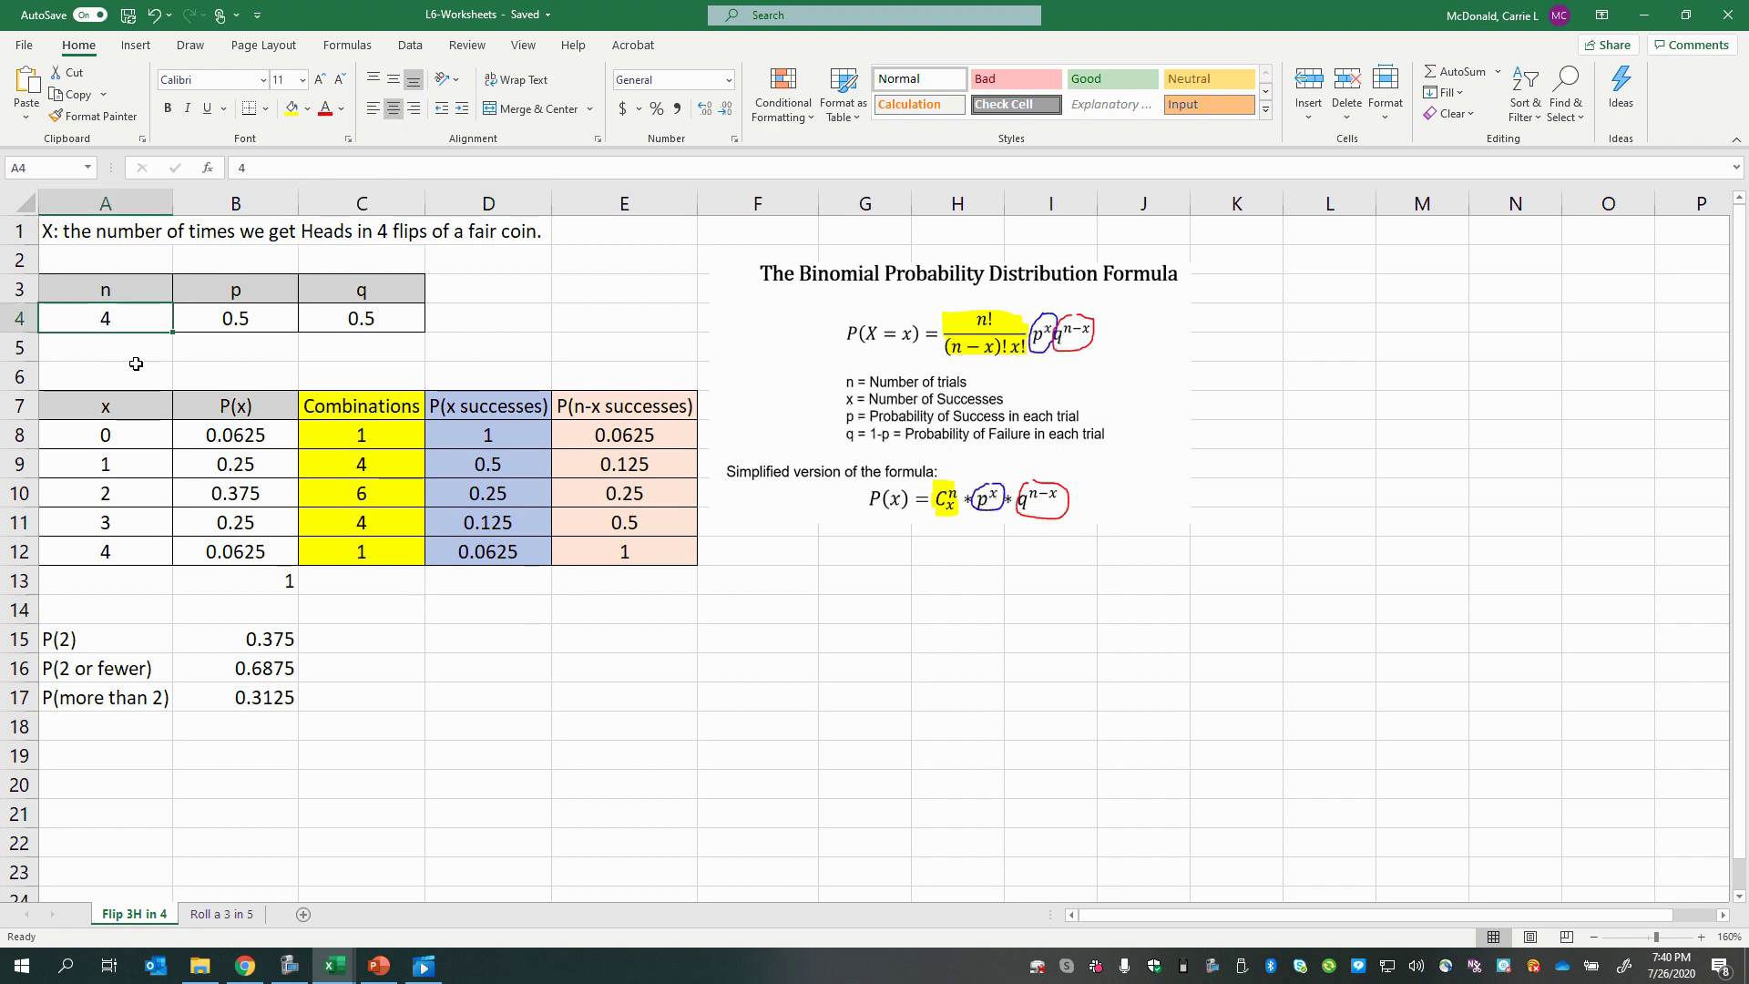
drag(88, 325, 335, 318)
right_click(336, 314)
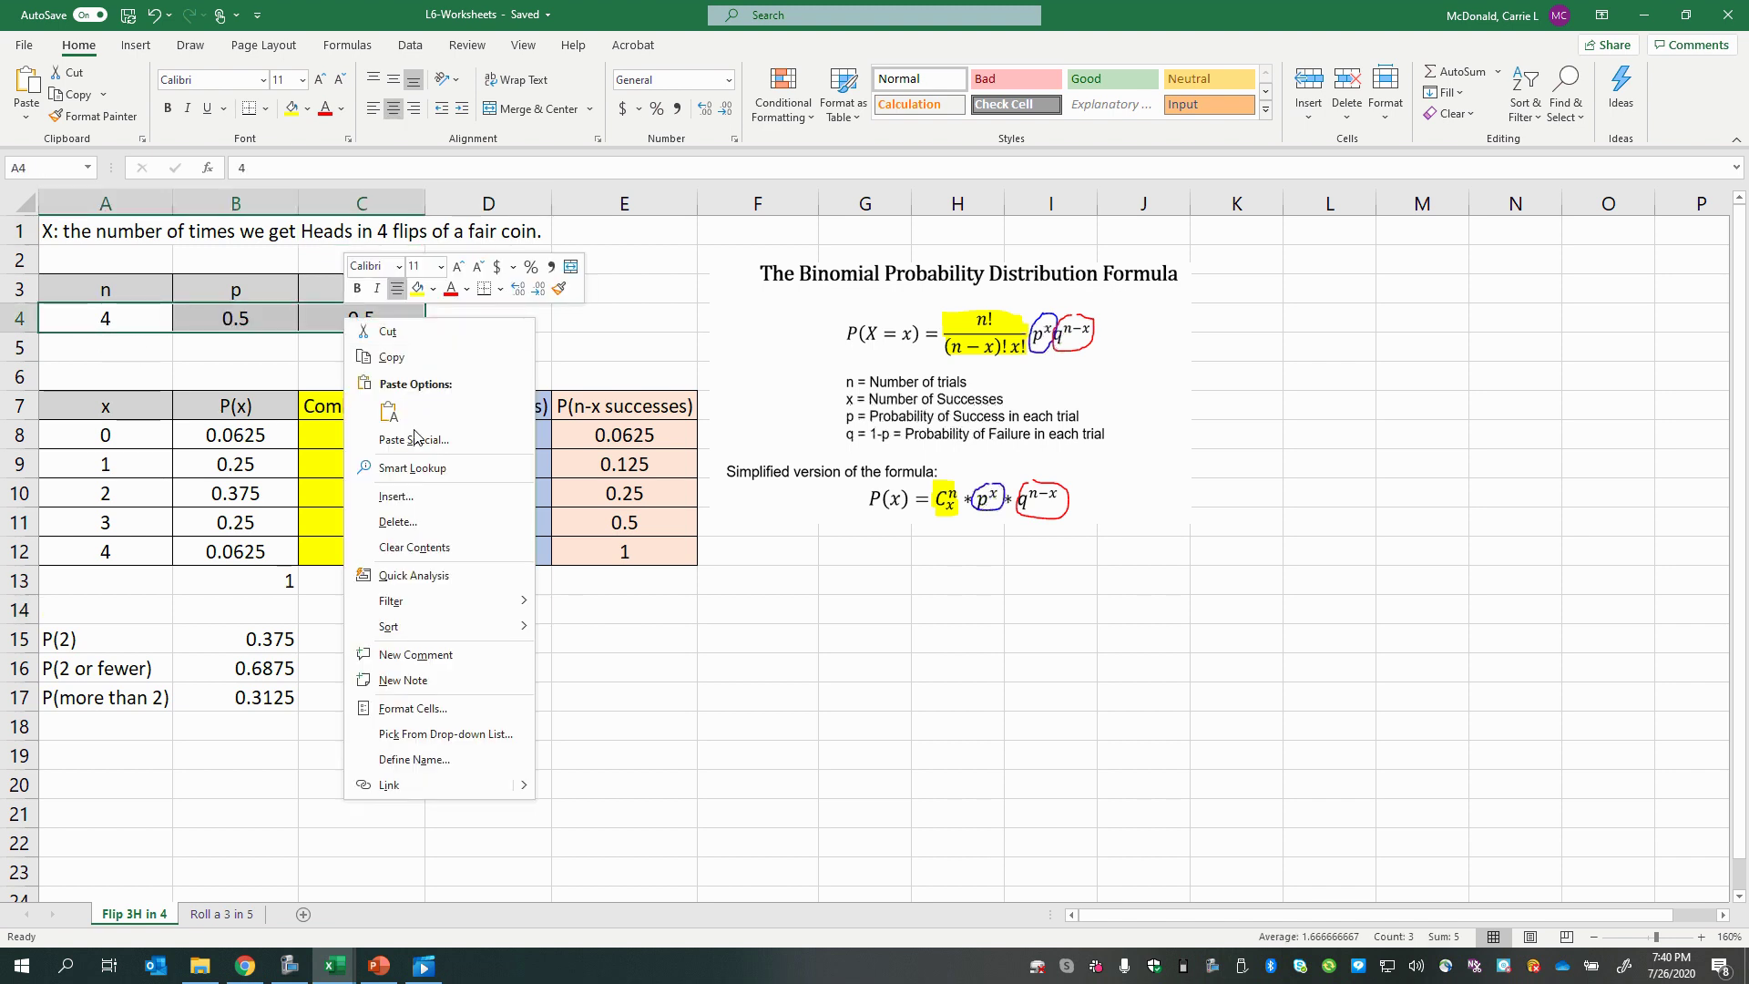
click(400, 550)
Clear all entries from the table body A8:E12
drag(106, 435, 649, 558)
right_click(647, 554)
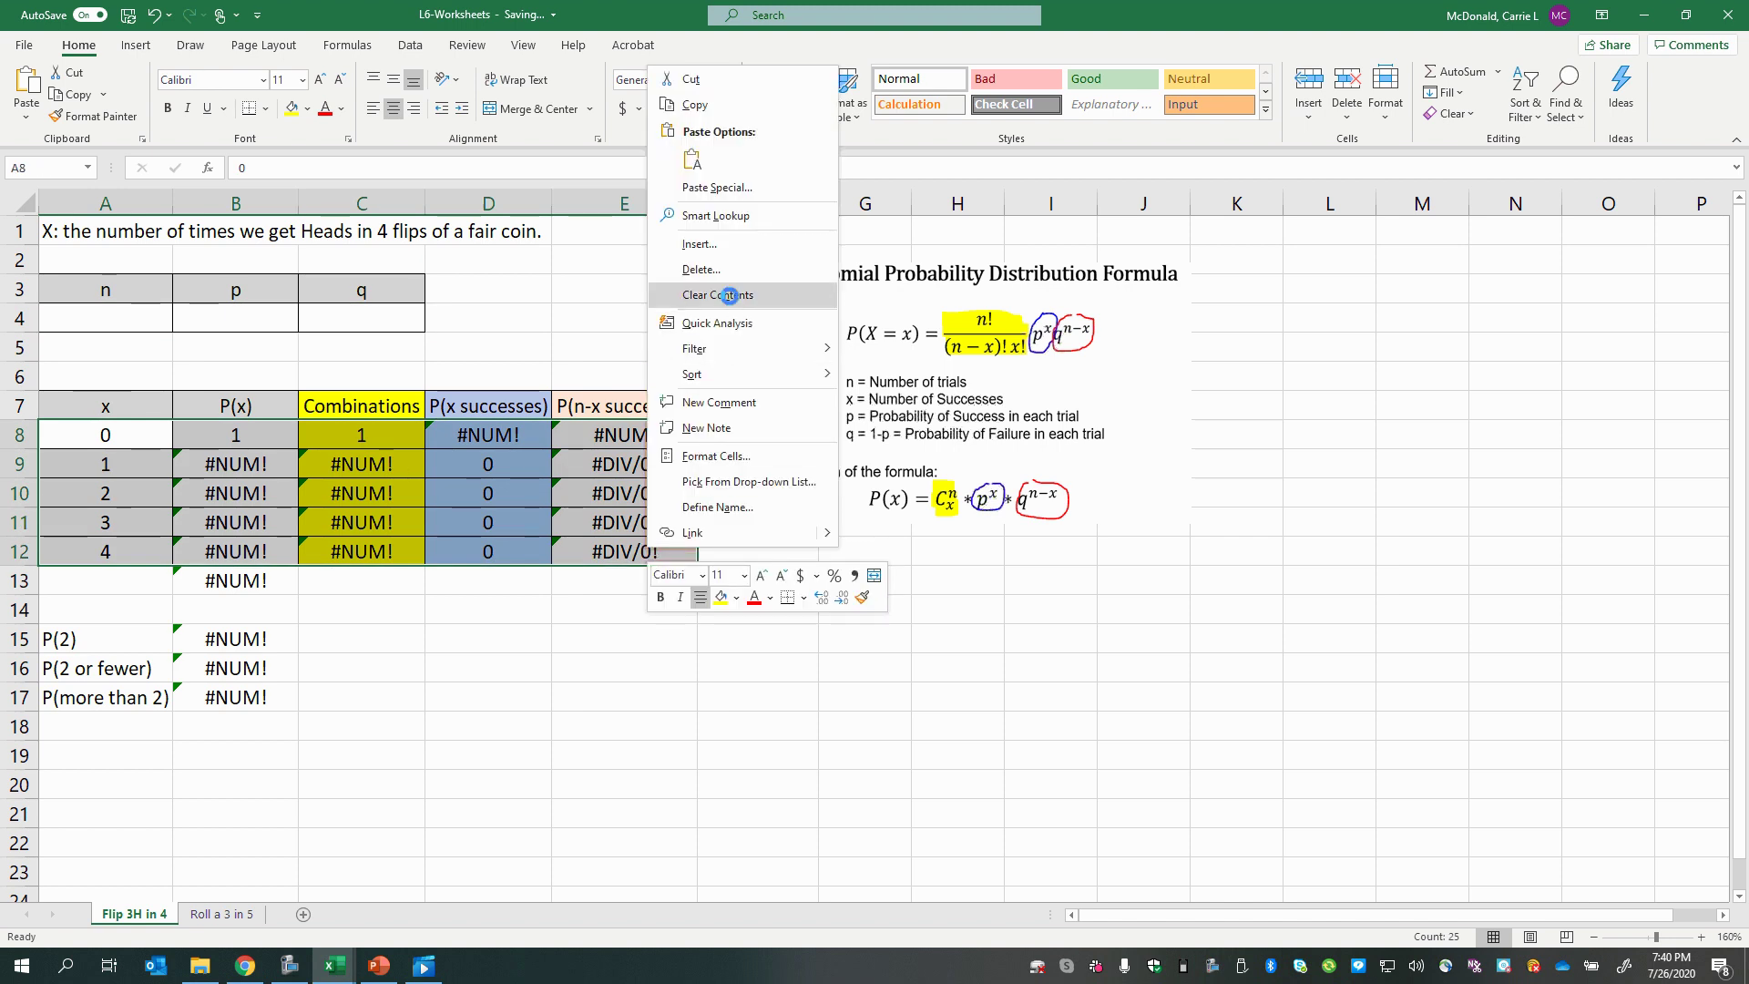
click(725, 295)
Delete the three probability results in B15:B17
drag(220, 638, 230, 697)
right_click(232, 700)
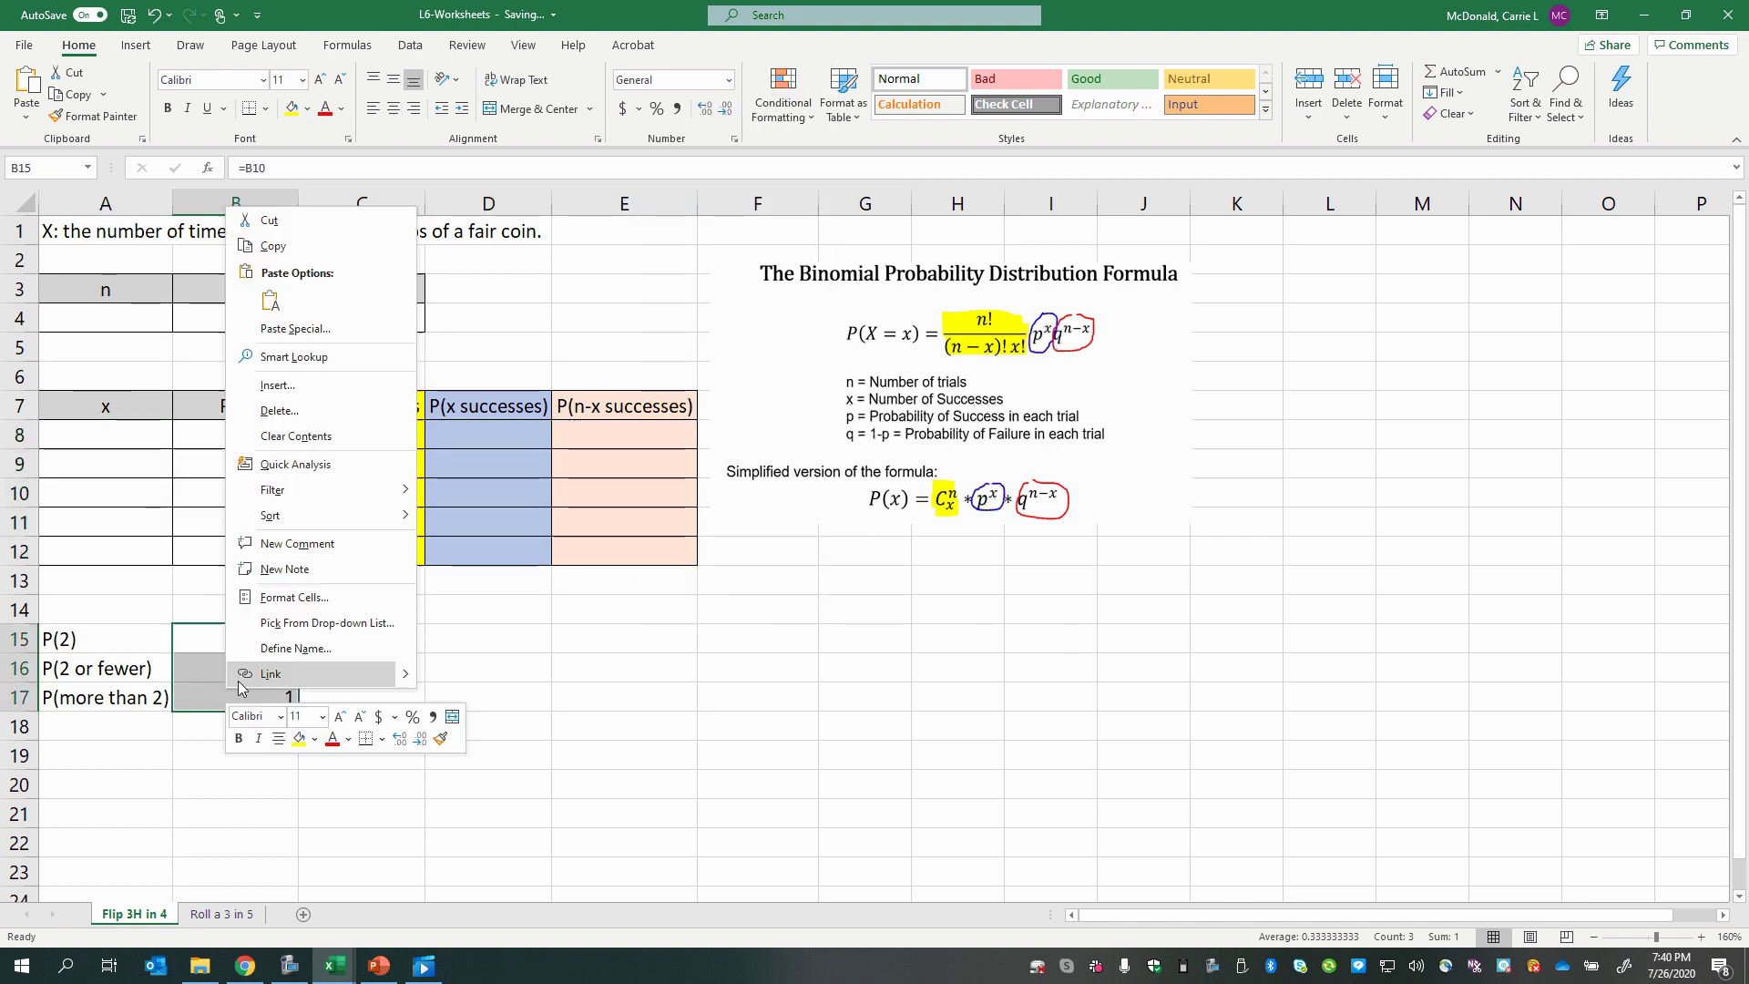
key(Escape)
key(Delete)
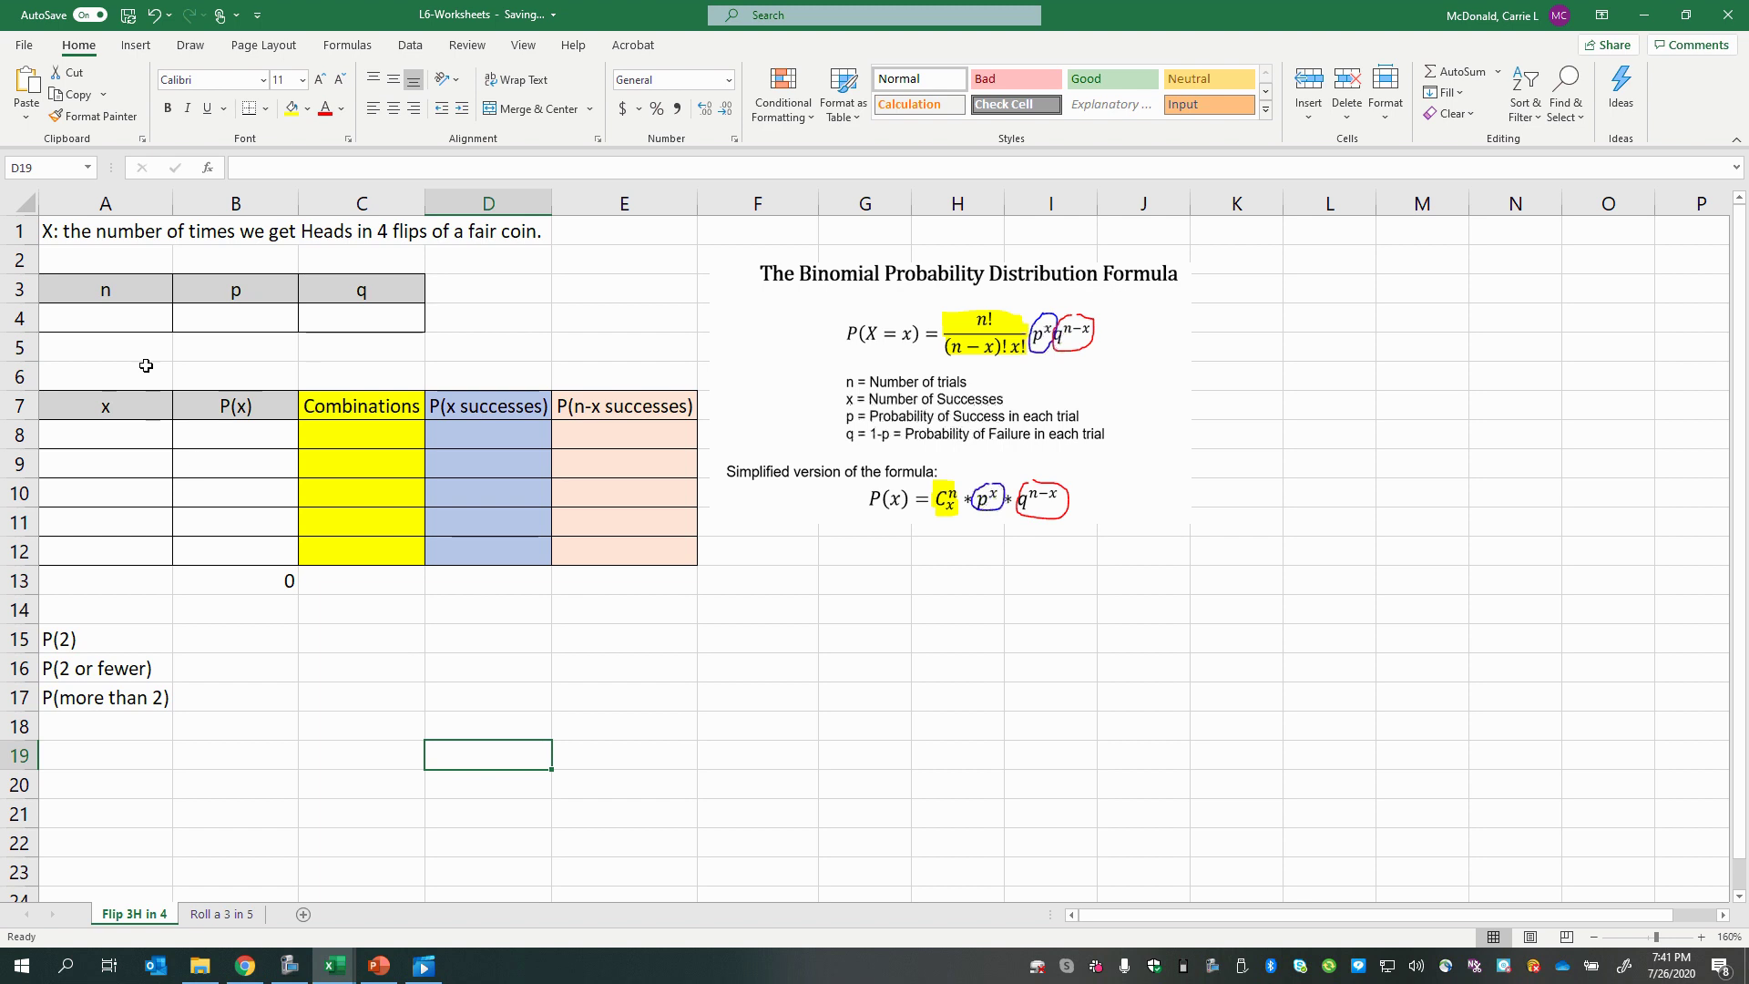
click(126, 321)
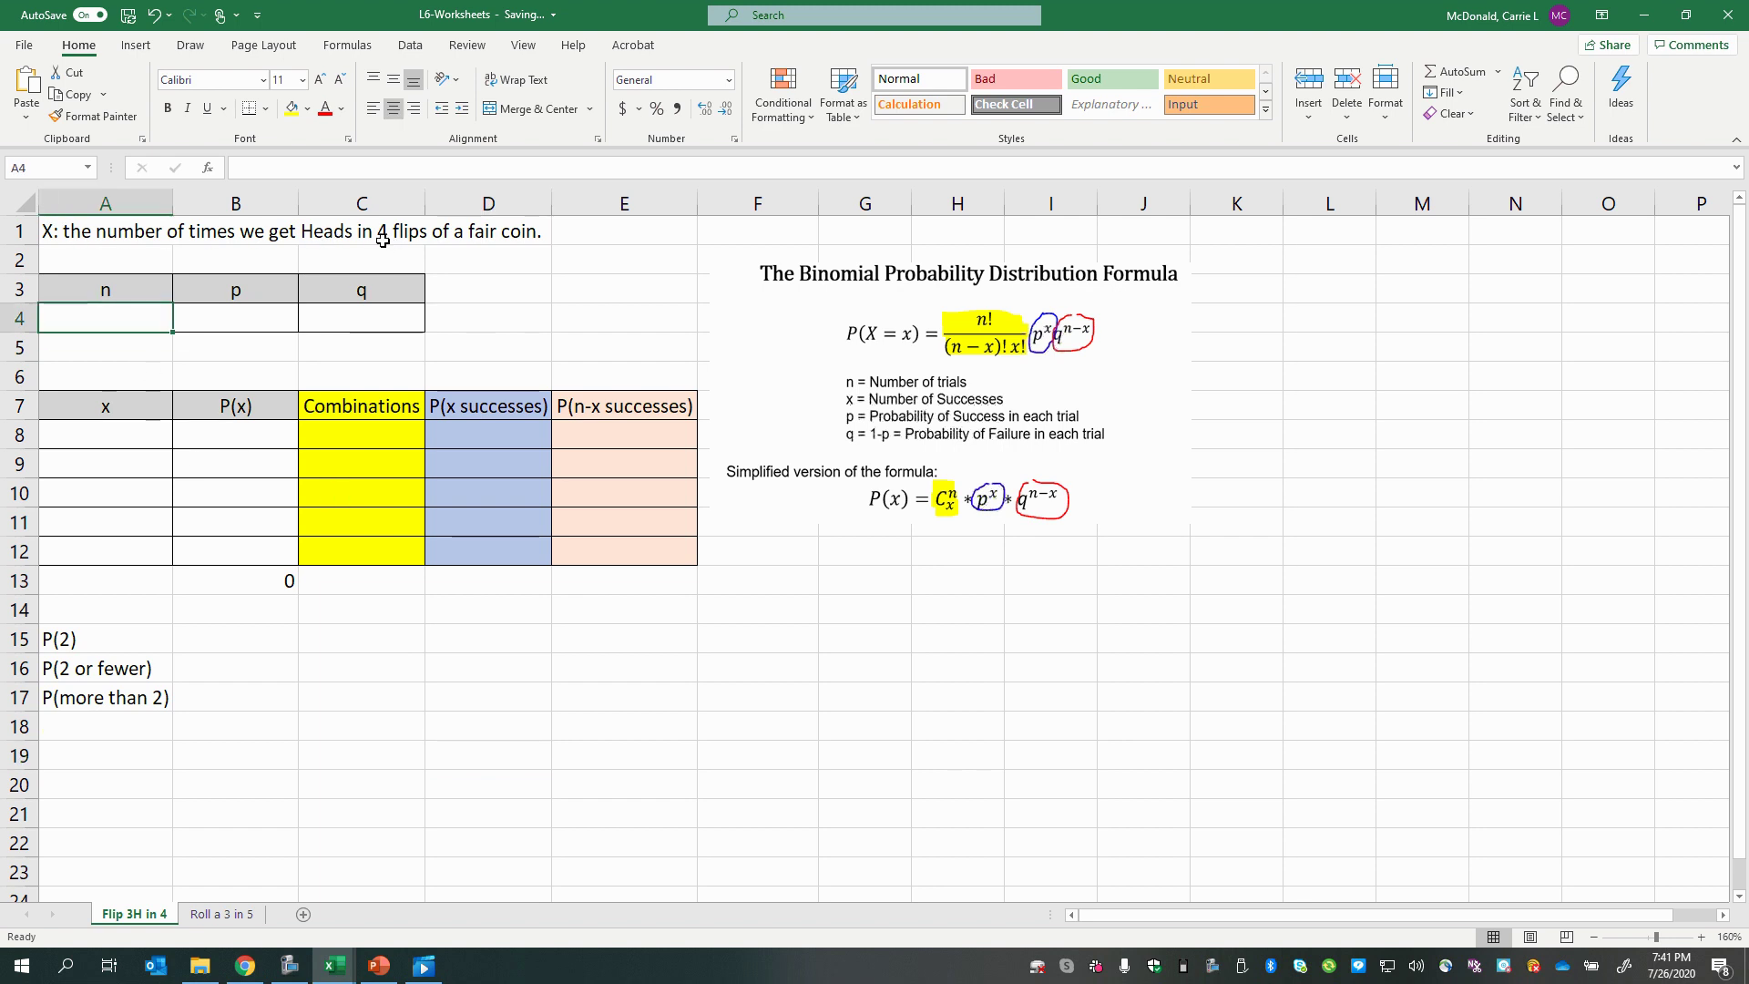
Enter n = 4 in A4 and p = 0.5 in B4
text(4)
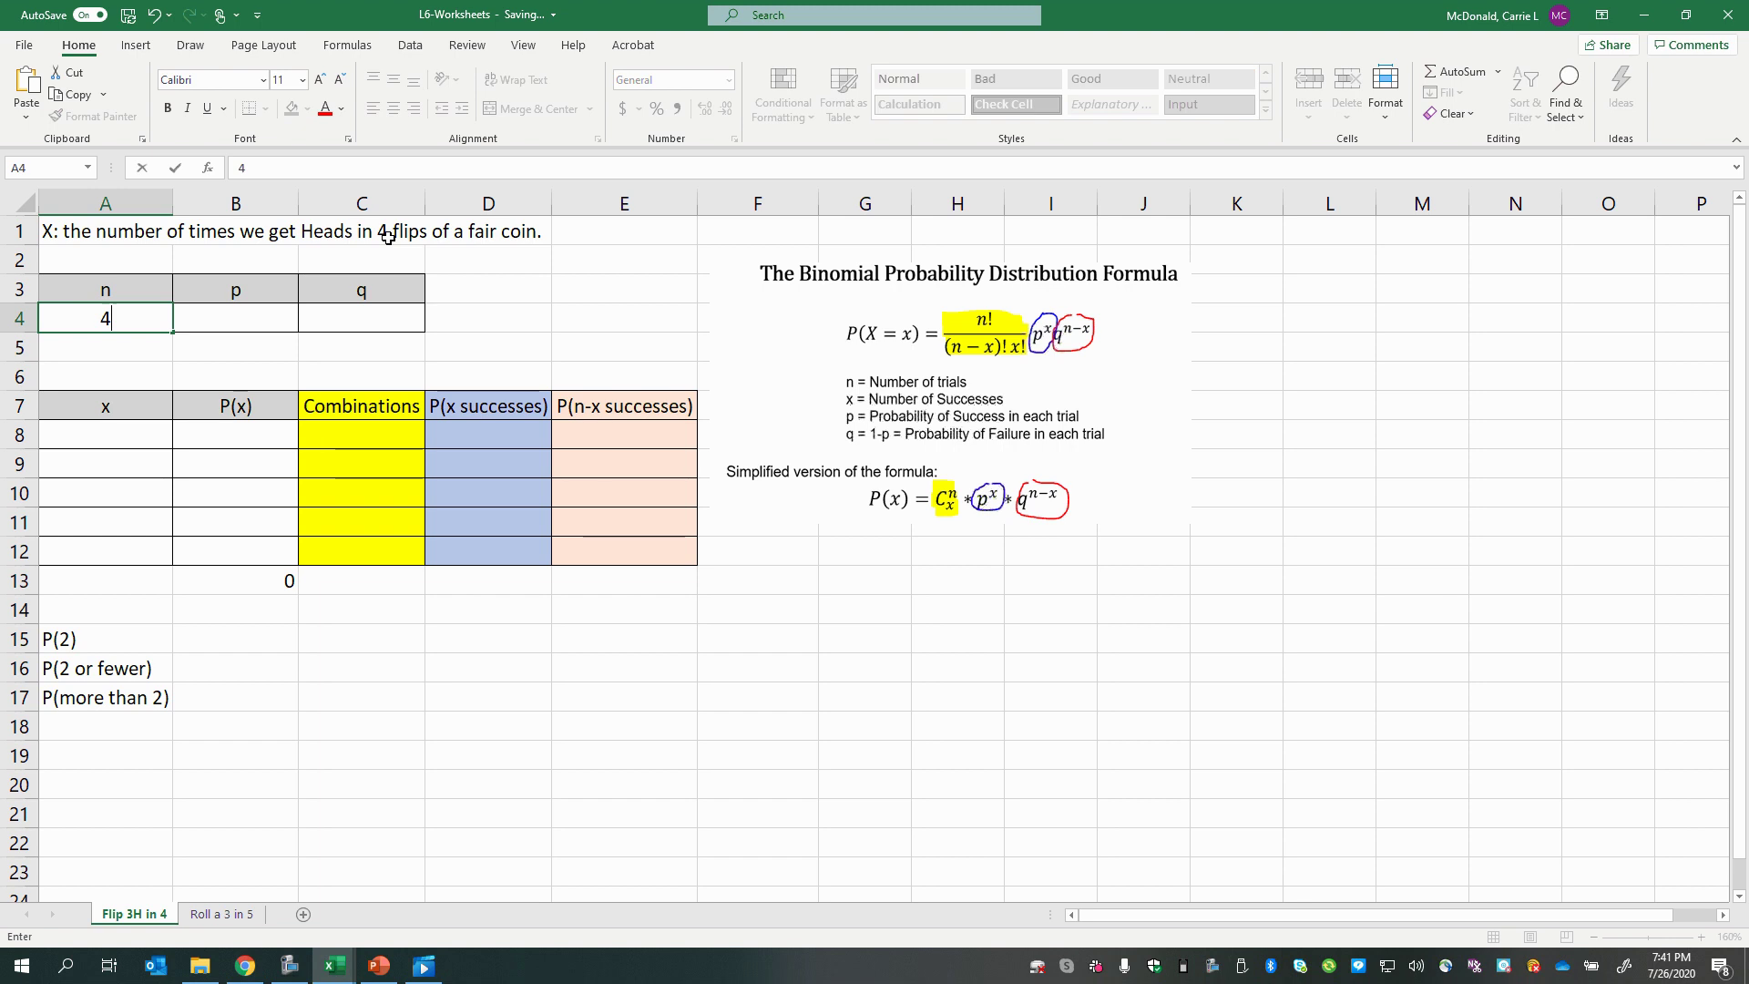
key(Tab)
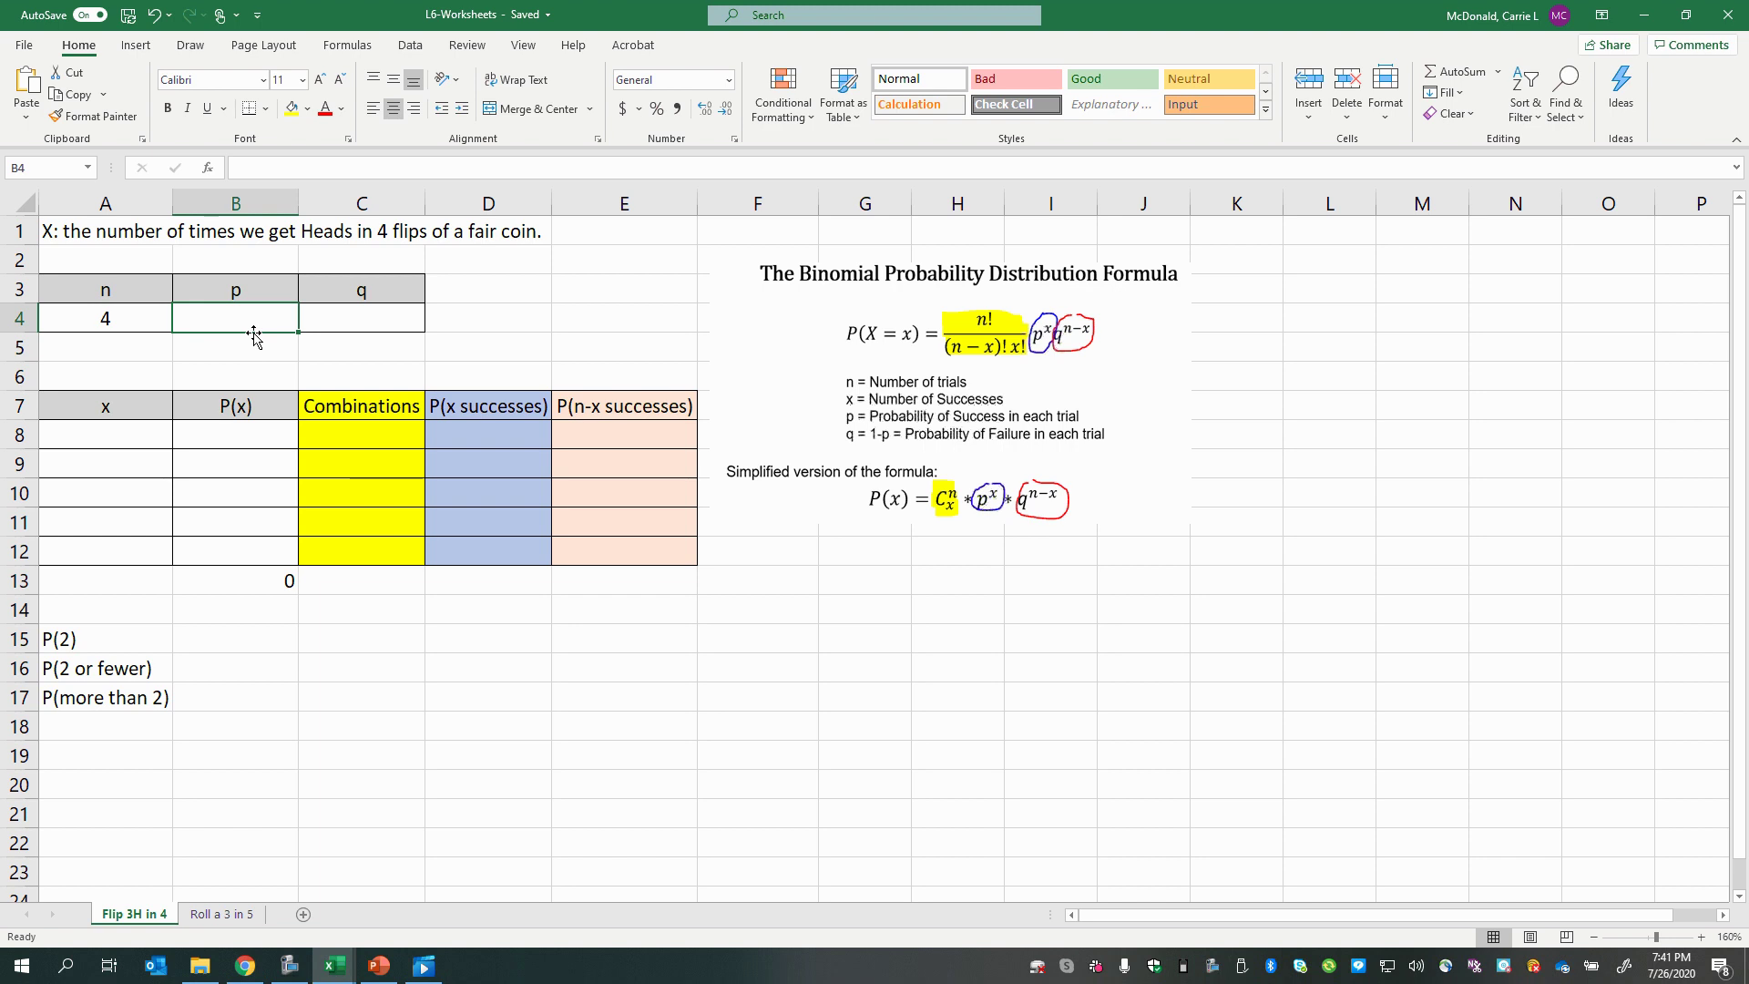
text(0.5)
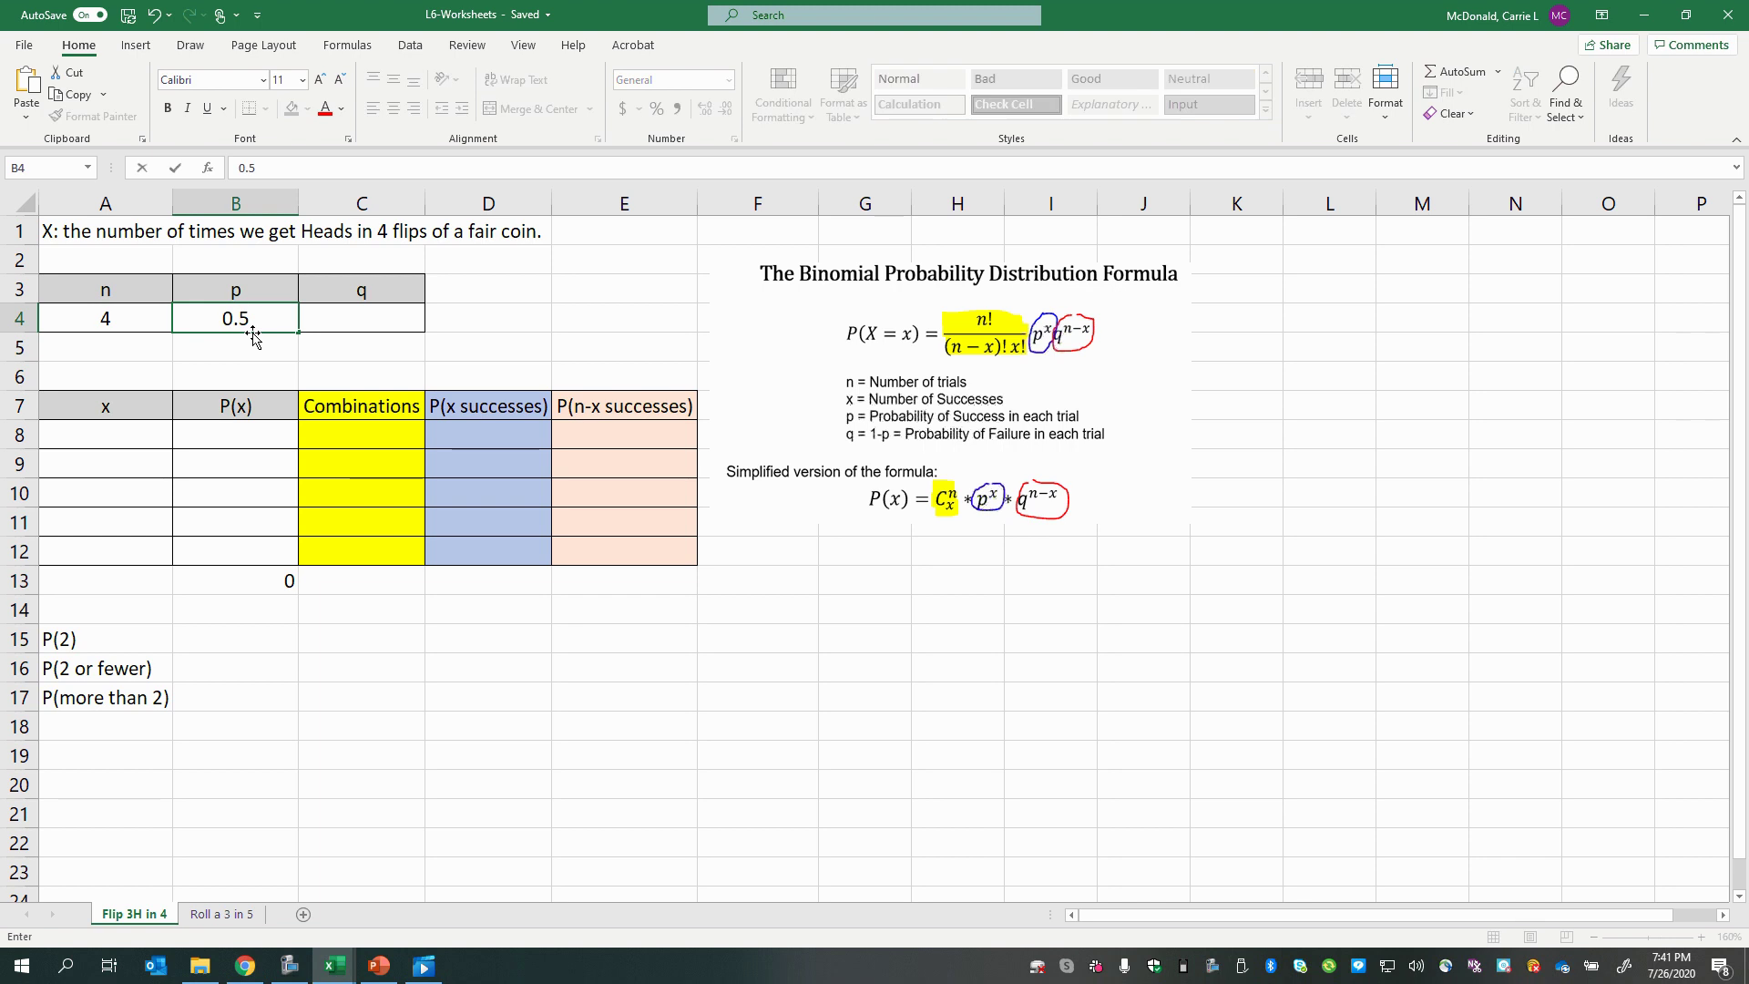
key(Tab)
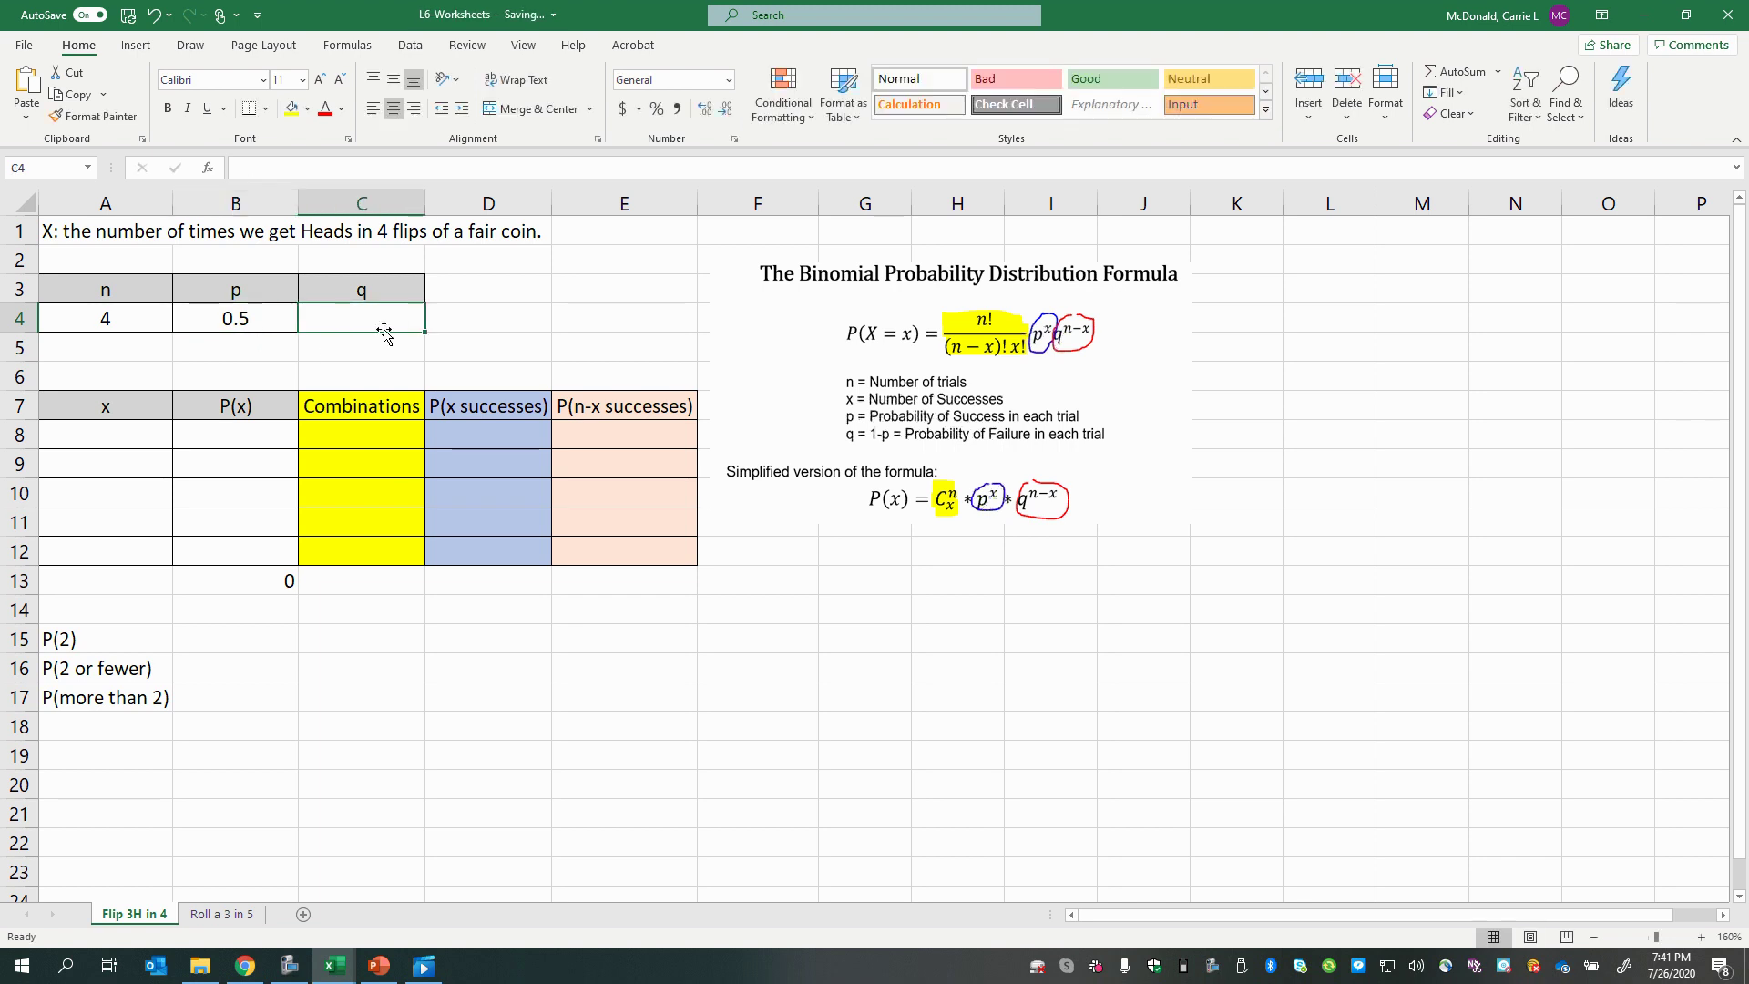
click(384, 294)
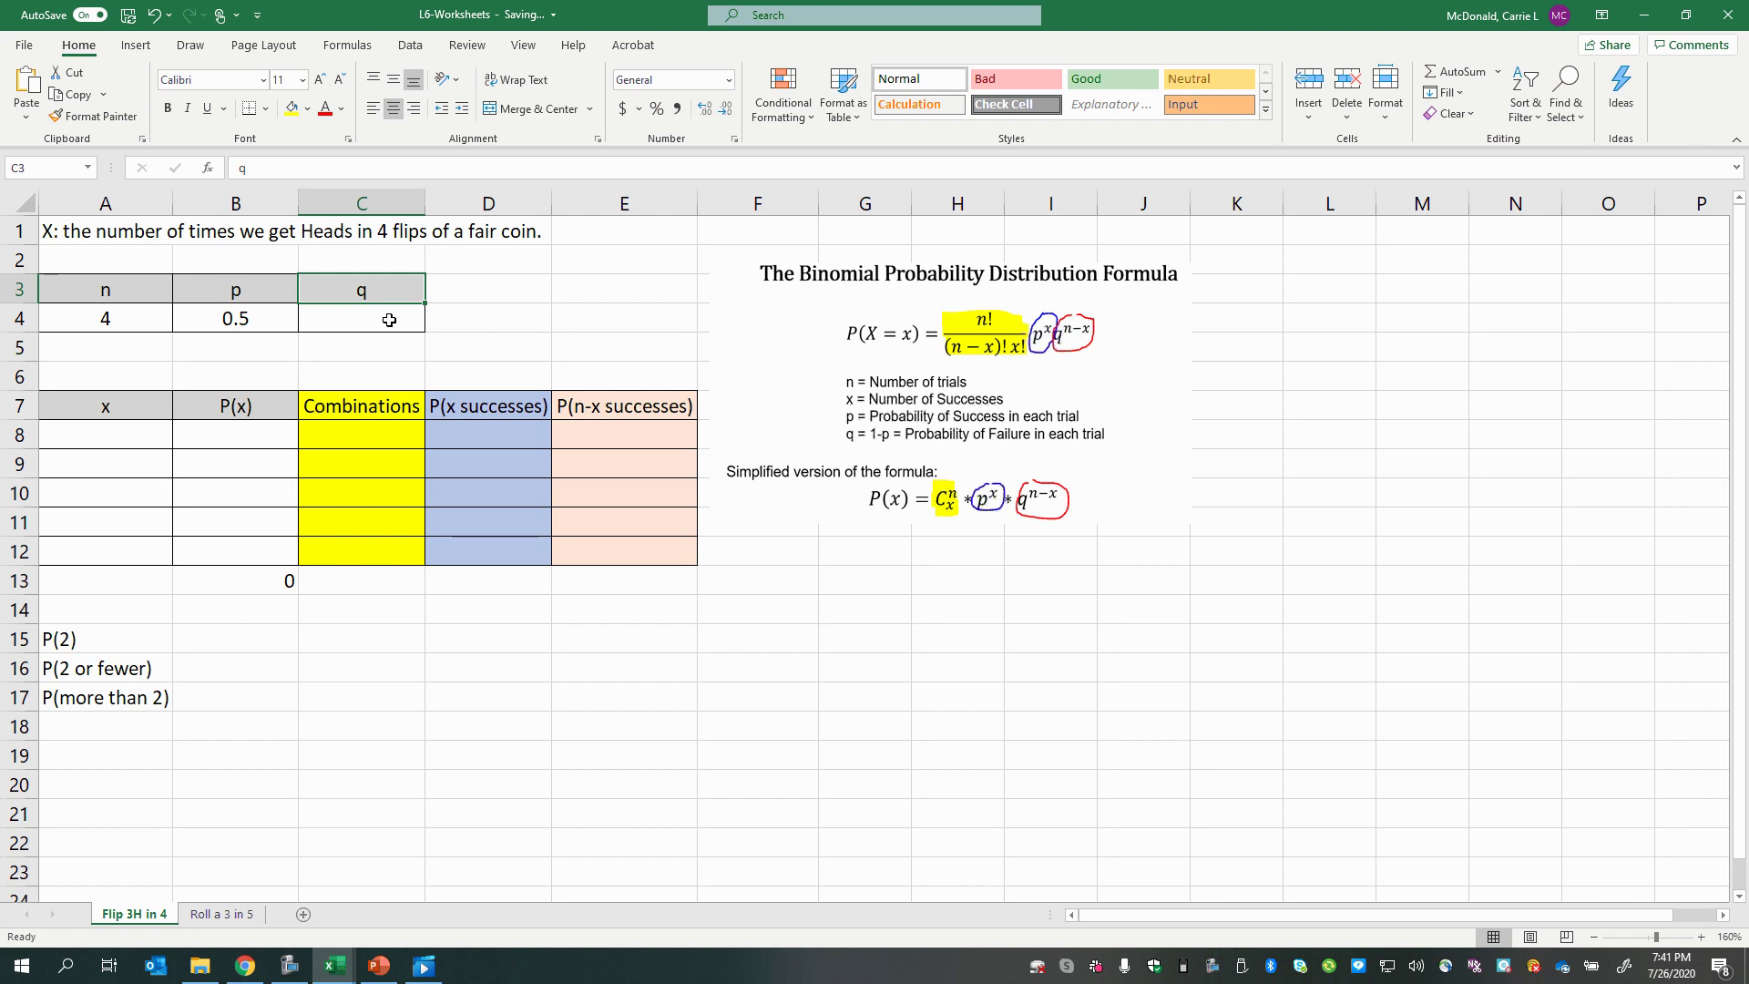
Make q in C4 the formula =1-B4, showing 0.5
click(389, 319)
text(=1-)
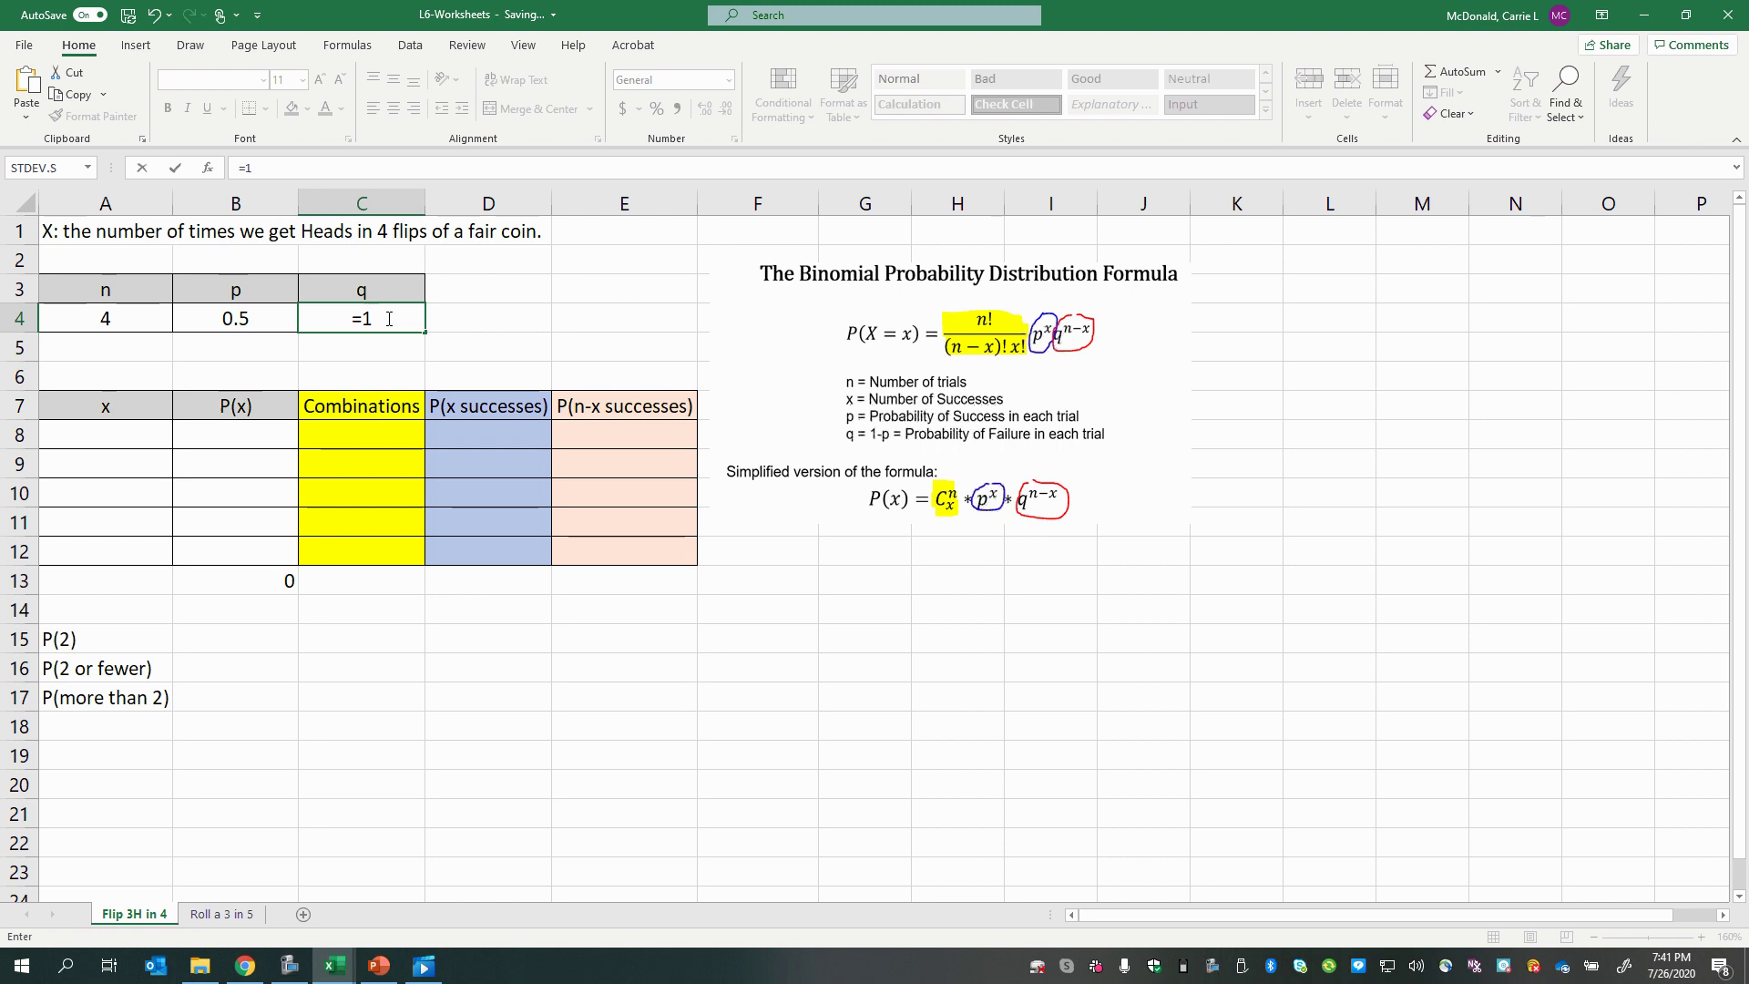
click(276, 323)
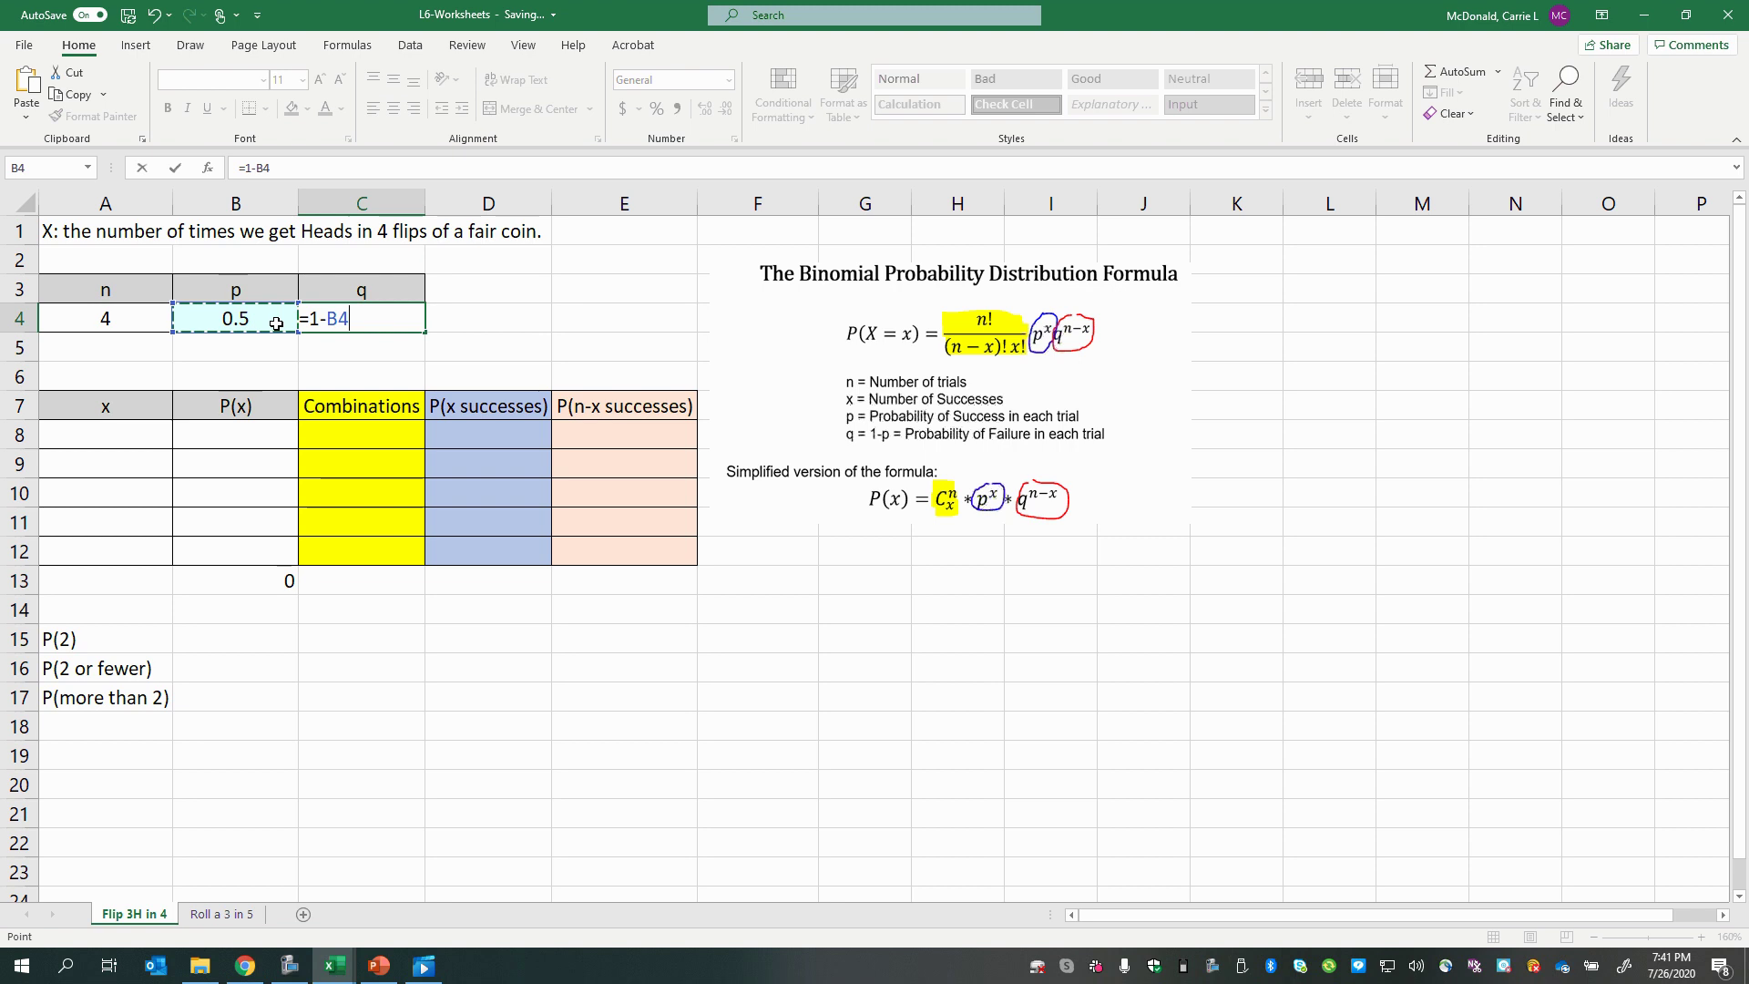
key(Return)
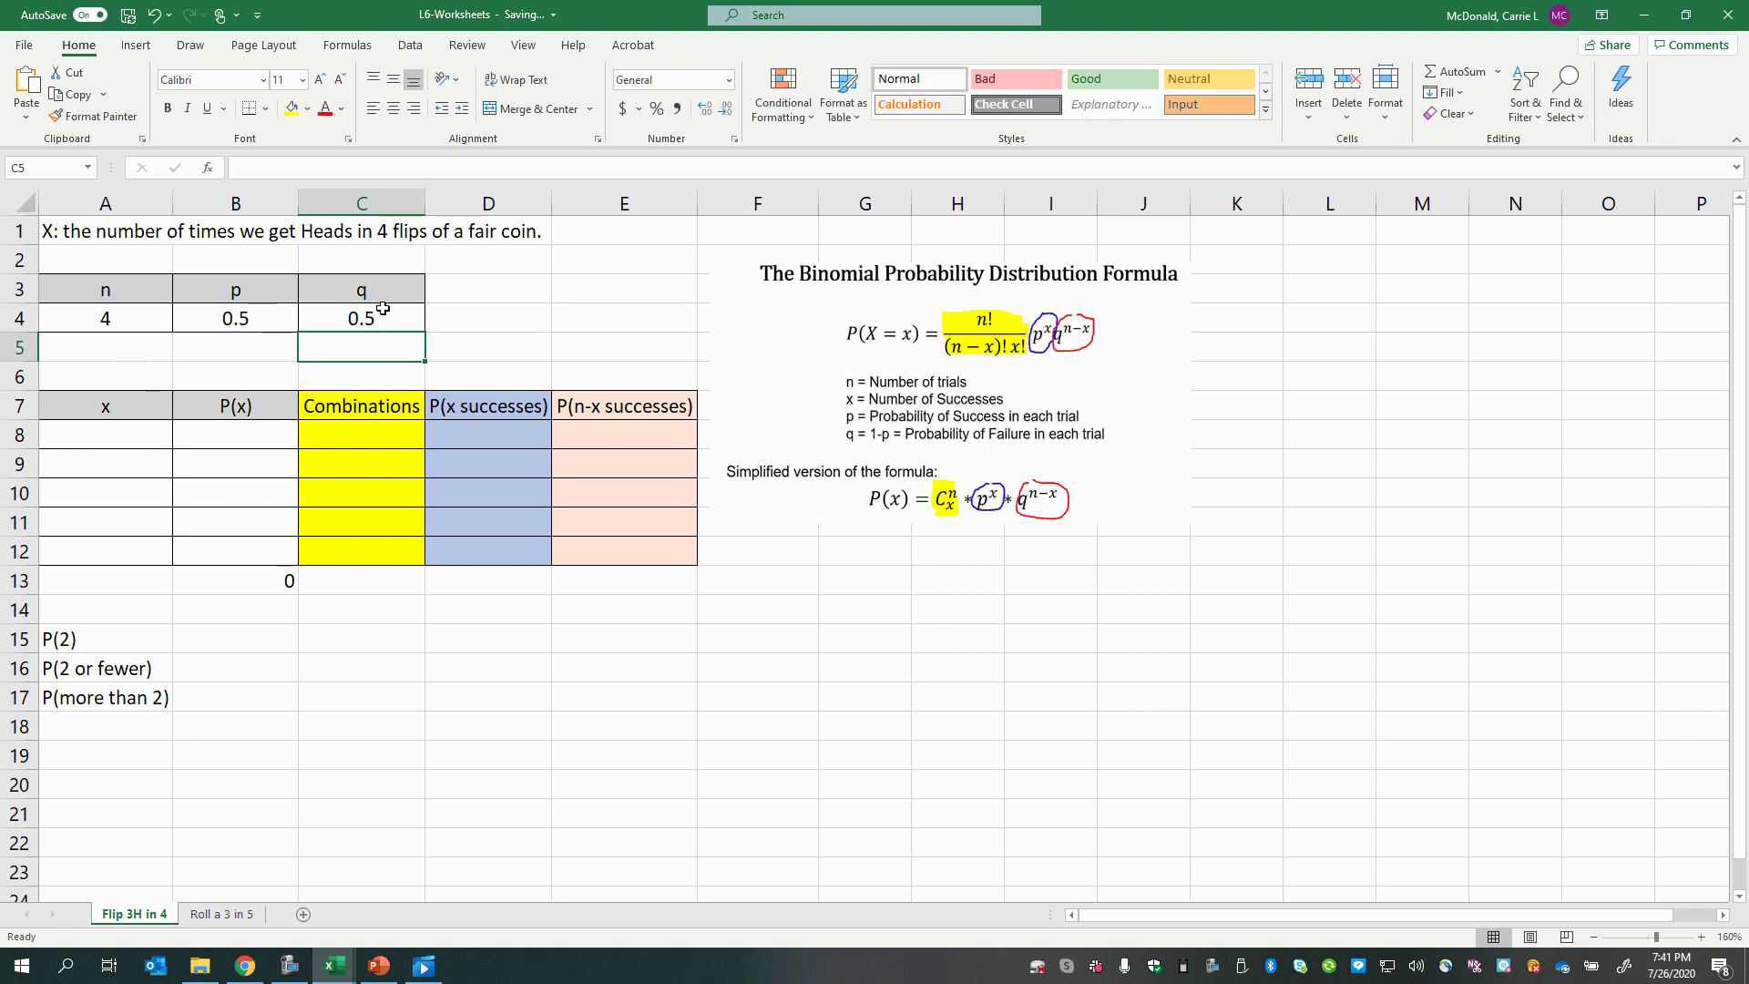
Step through the empty x cells and revisit the problem statement in A1
click(53, 437)
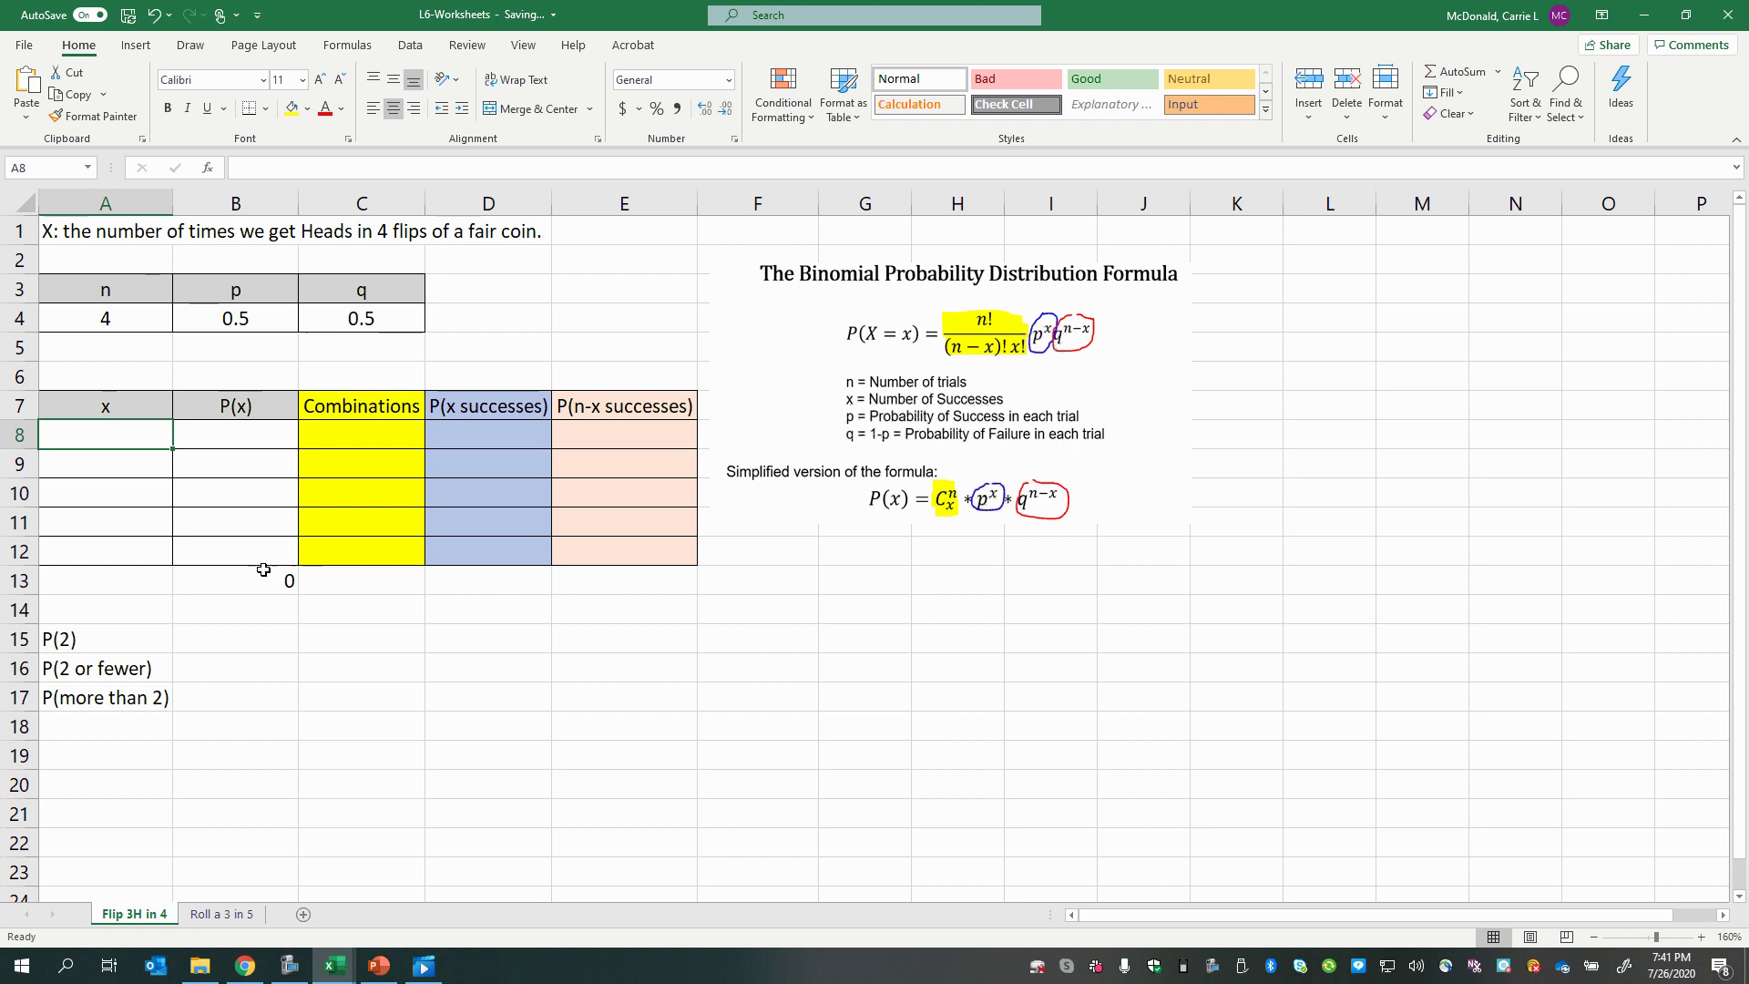
click(105, 468)
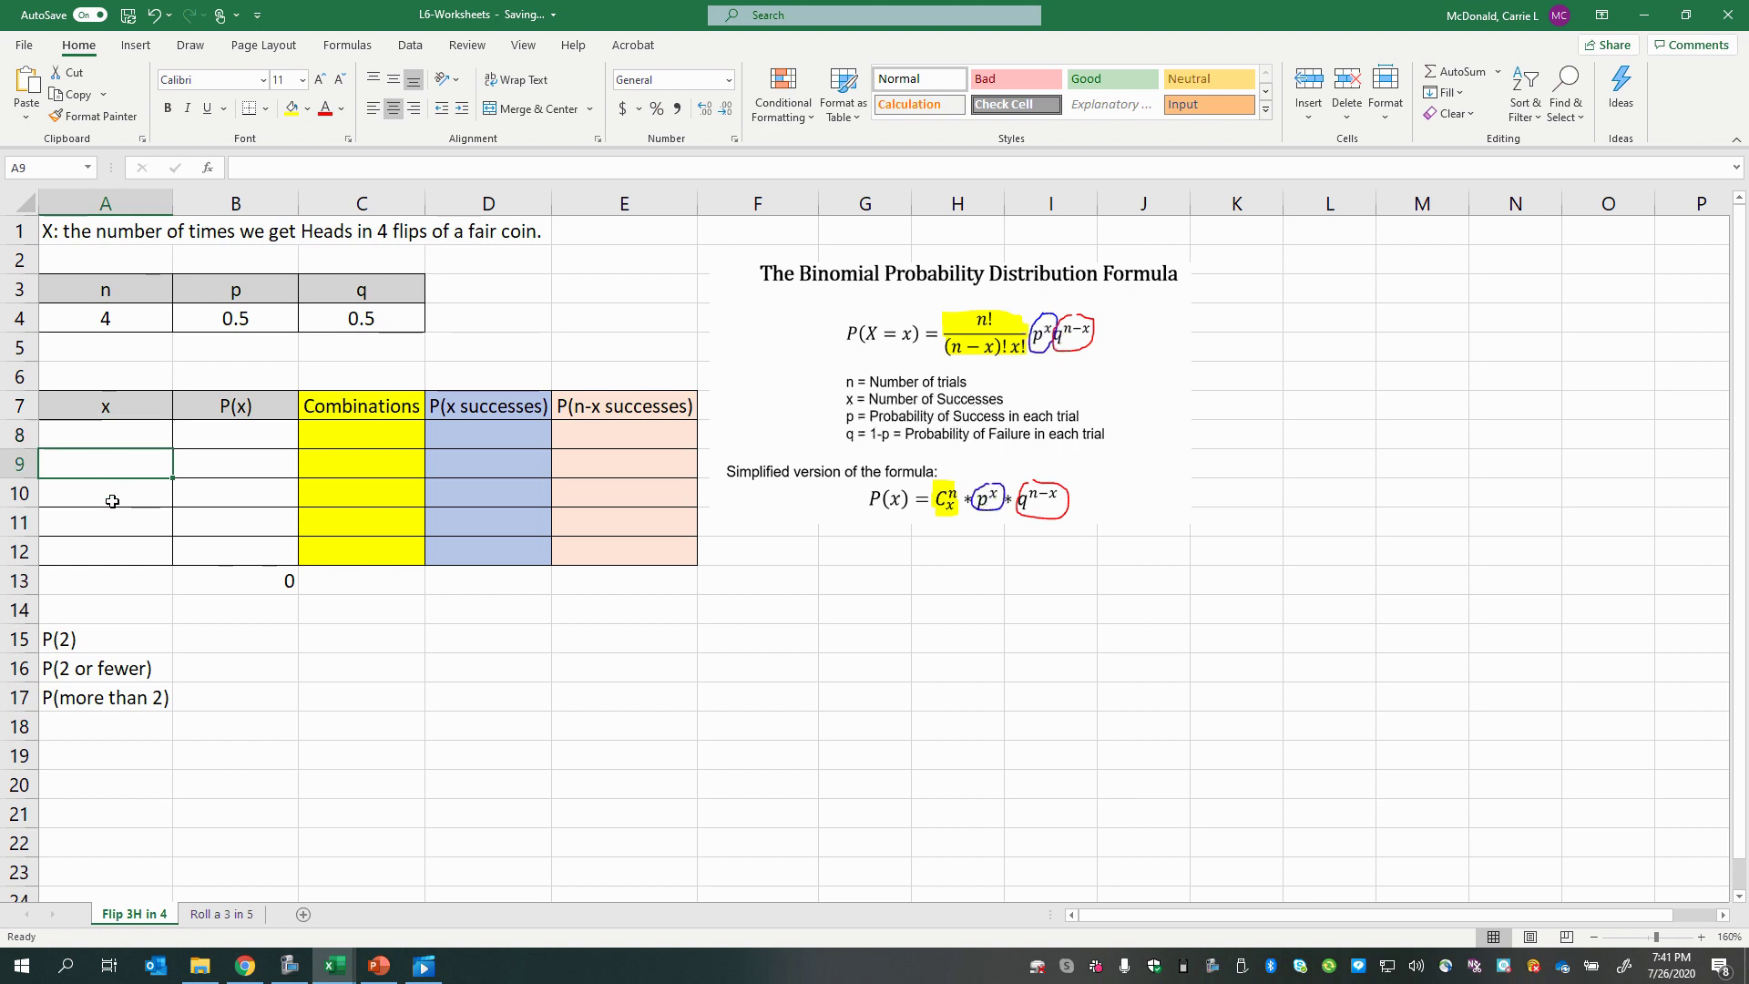
click(114, 511)
click(118, 537)
click(121, 552)
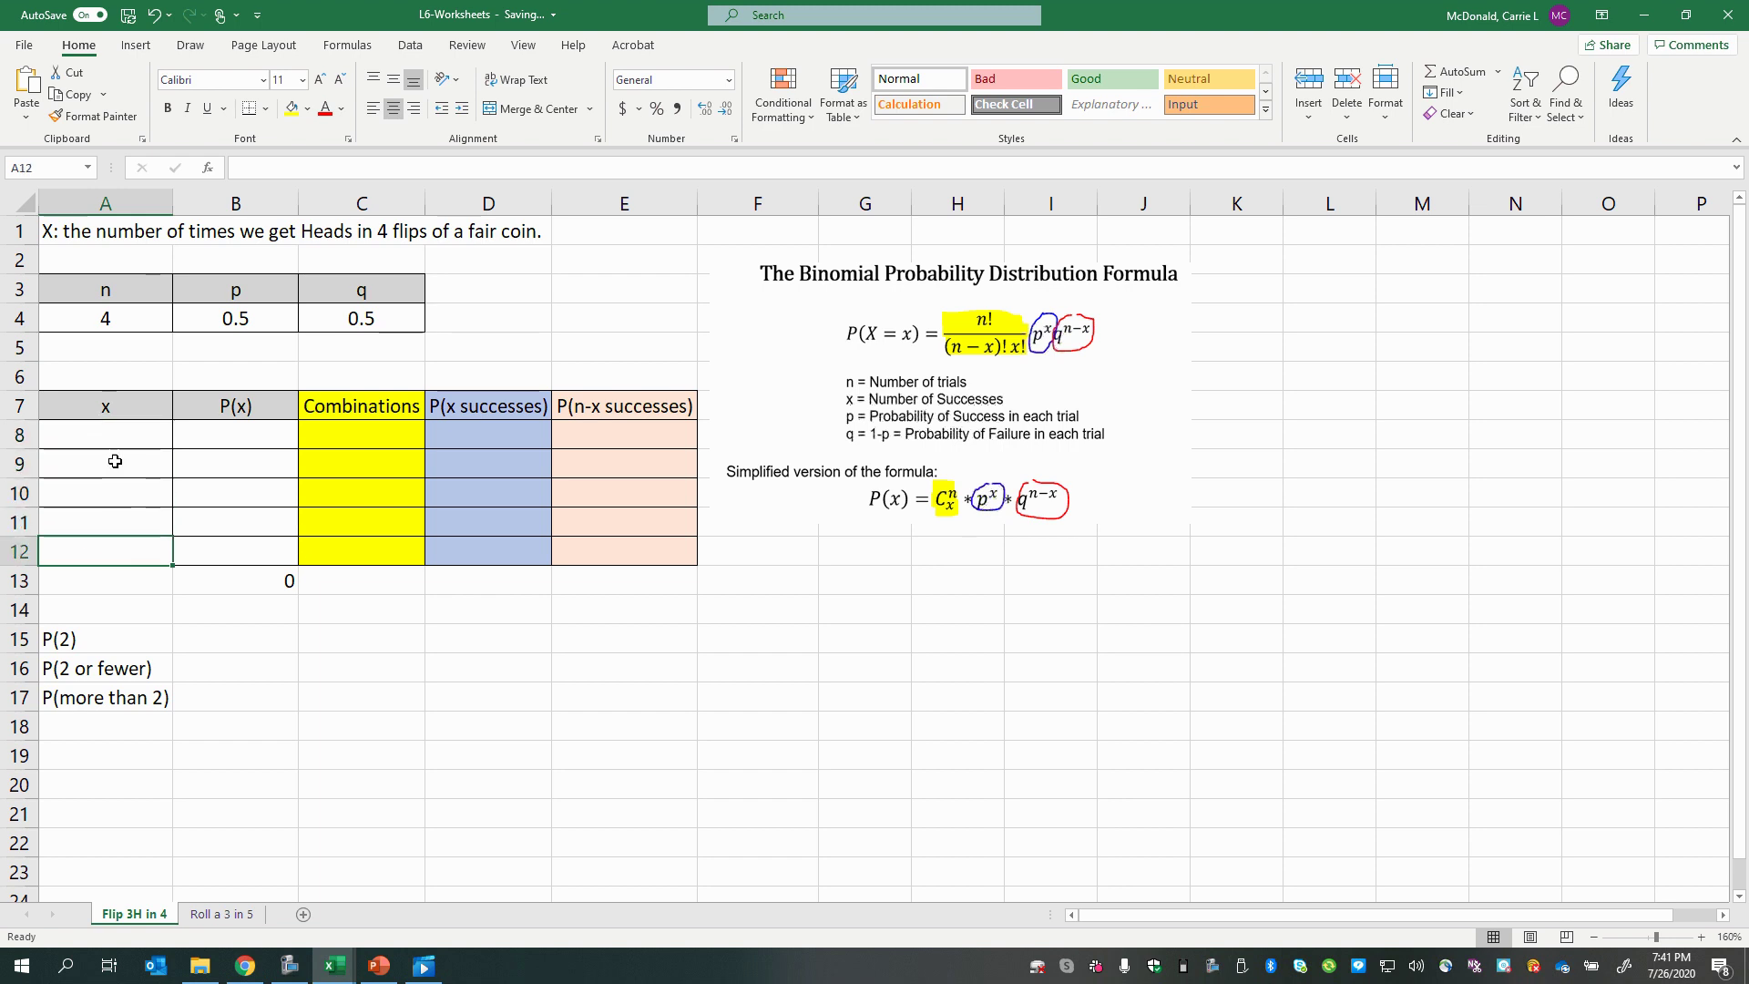
click(108, 405)
click(49, 241)
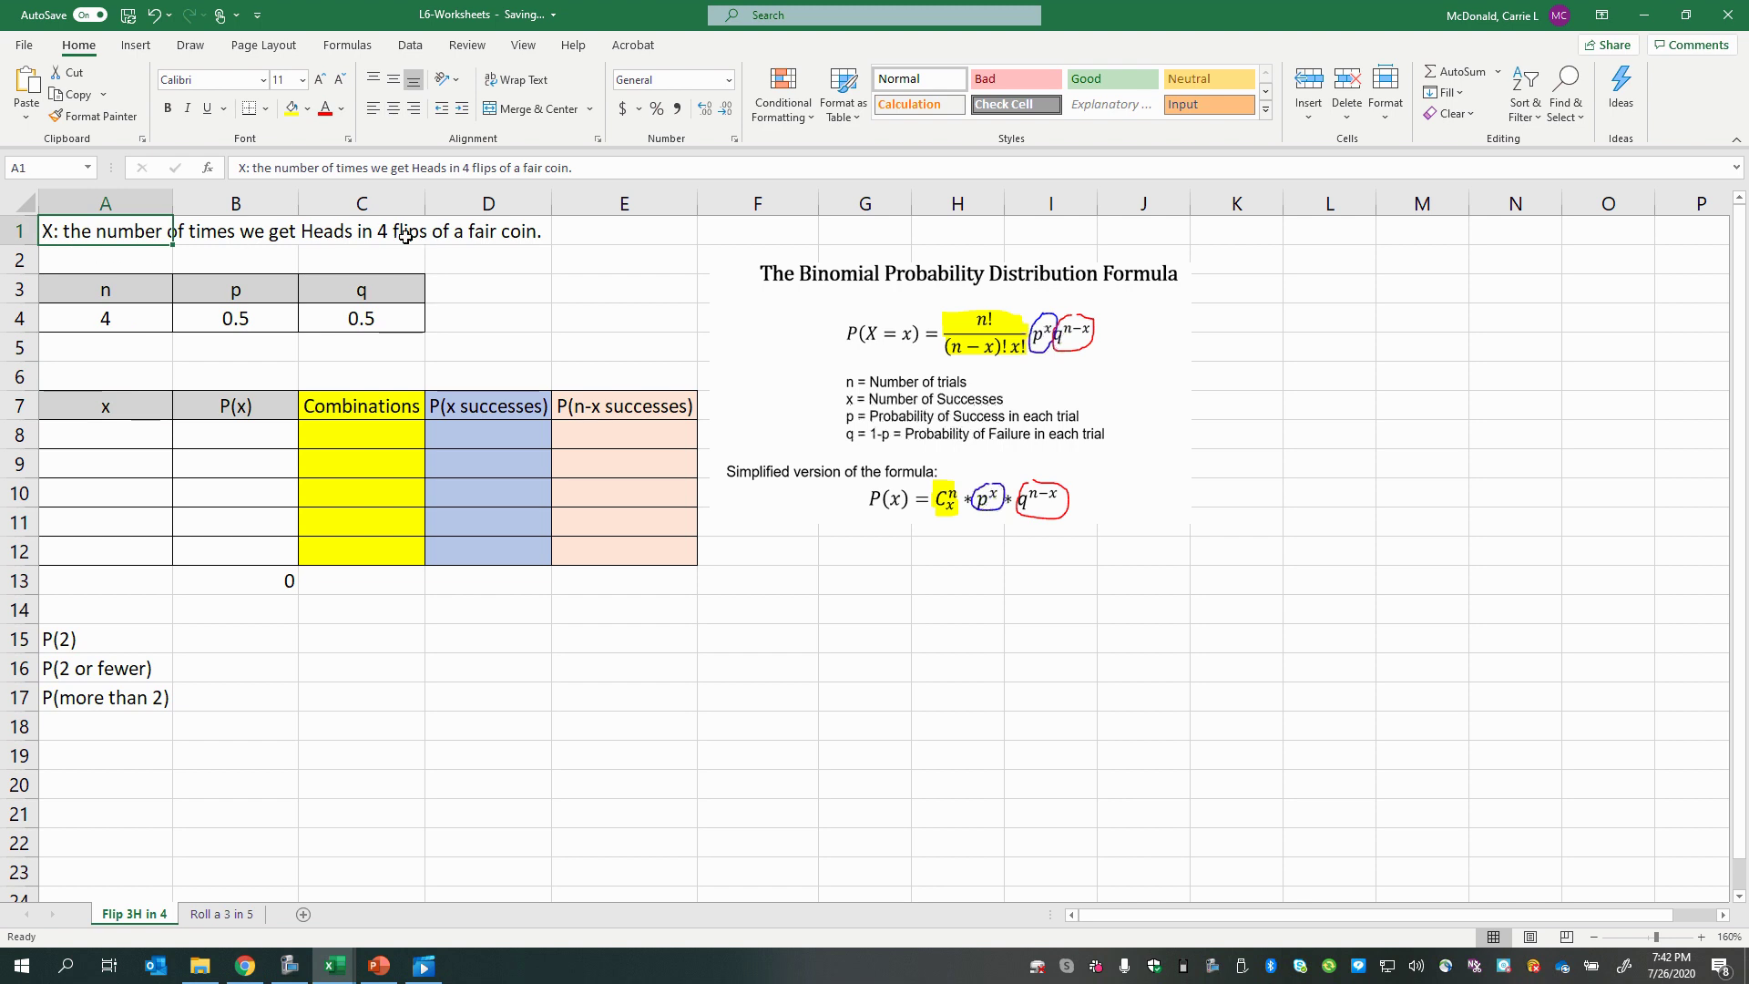
Enter the x values 0, 1, 2, 3 and 4 in A8:A12
click(82, 437)
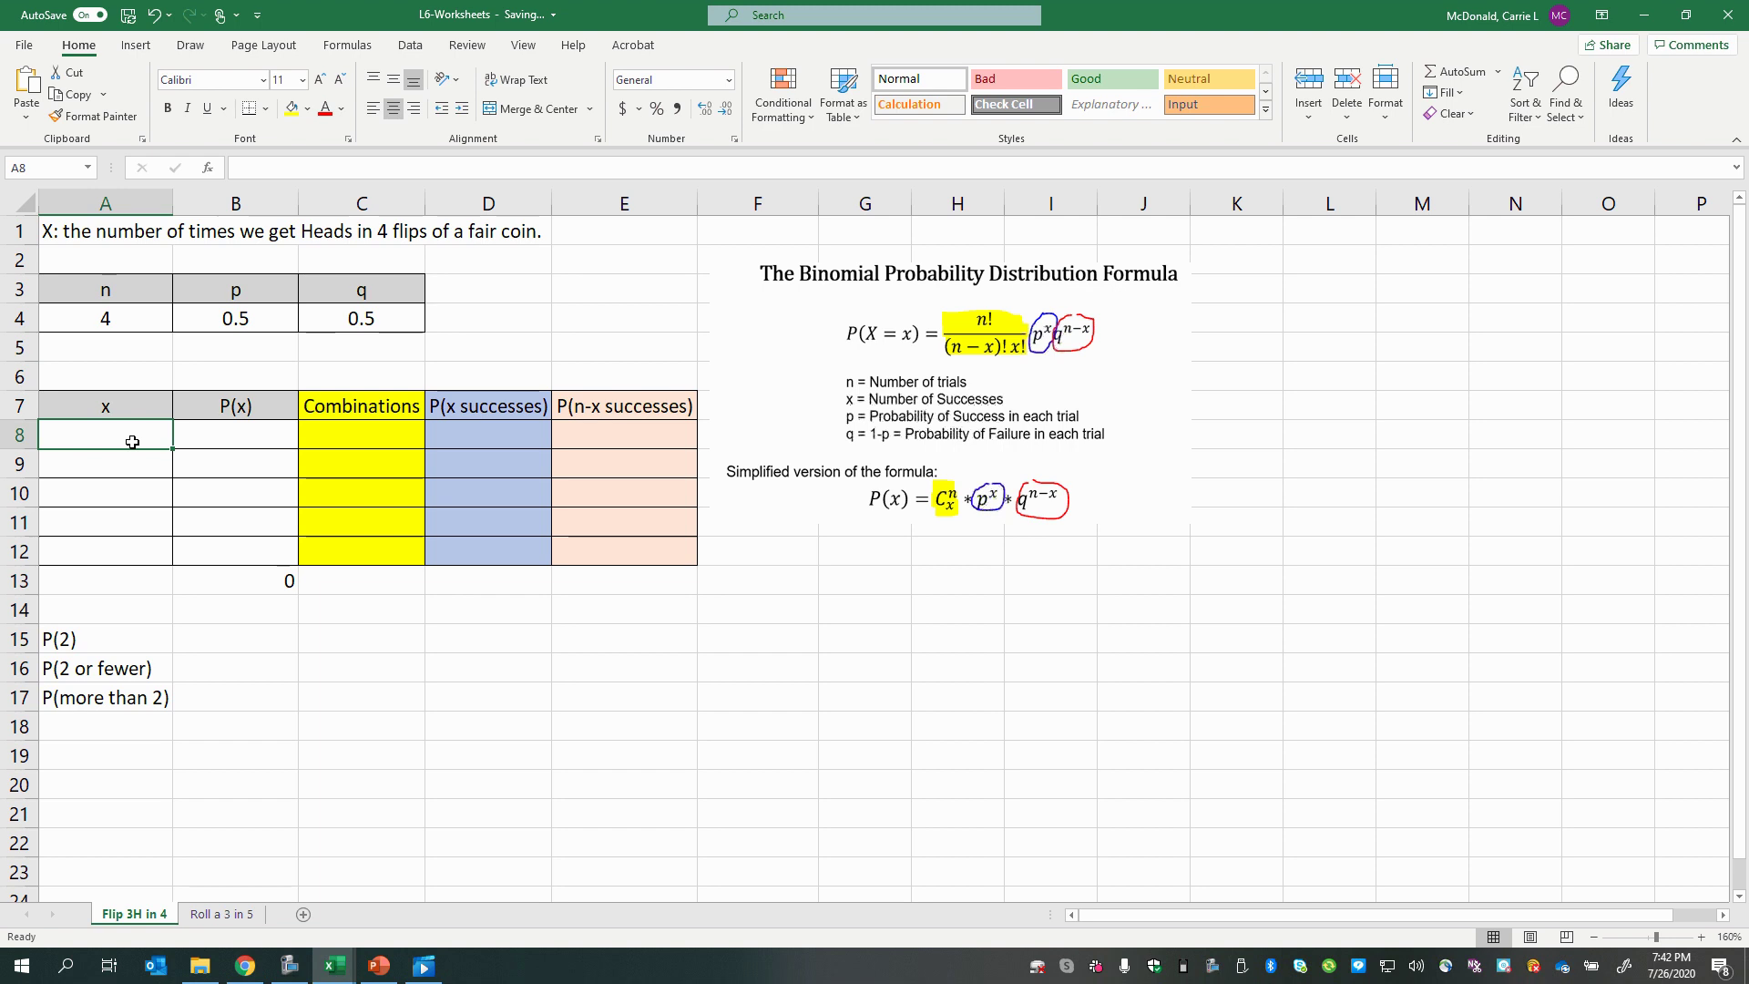
text(0)
key(Return)
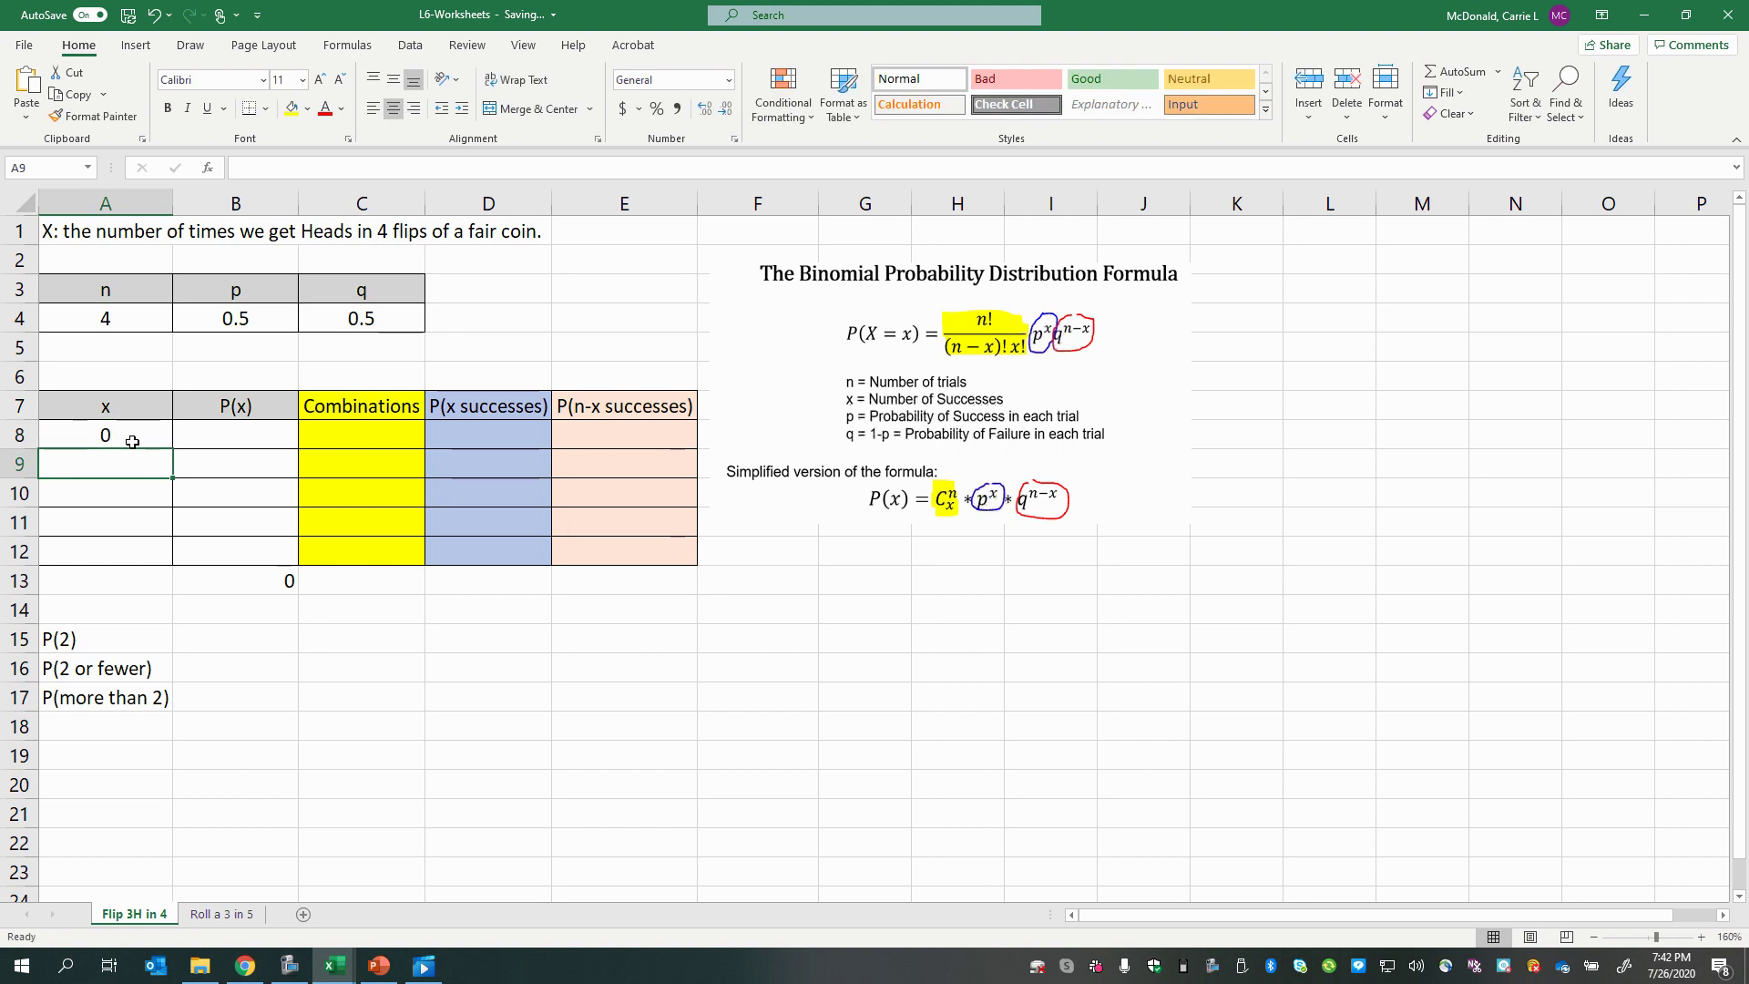
text(1)
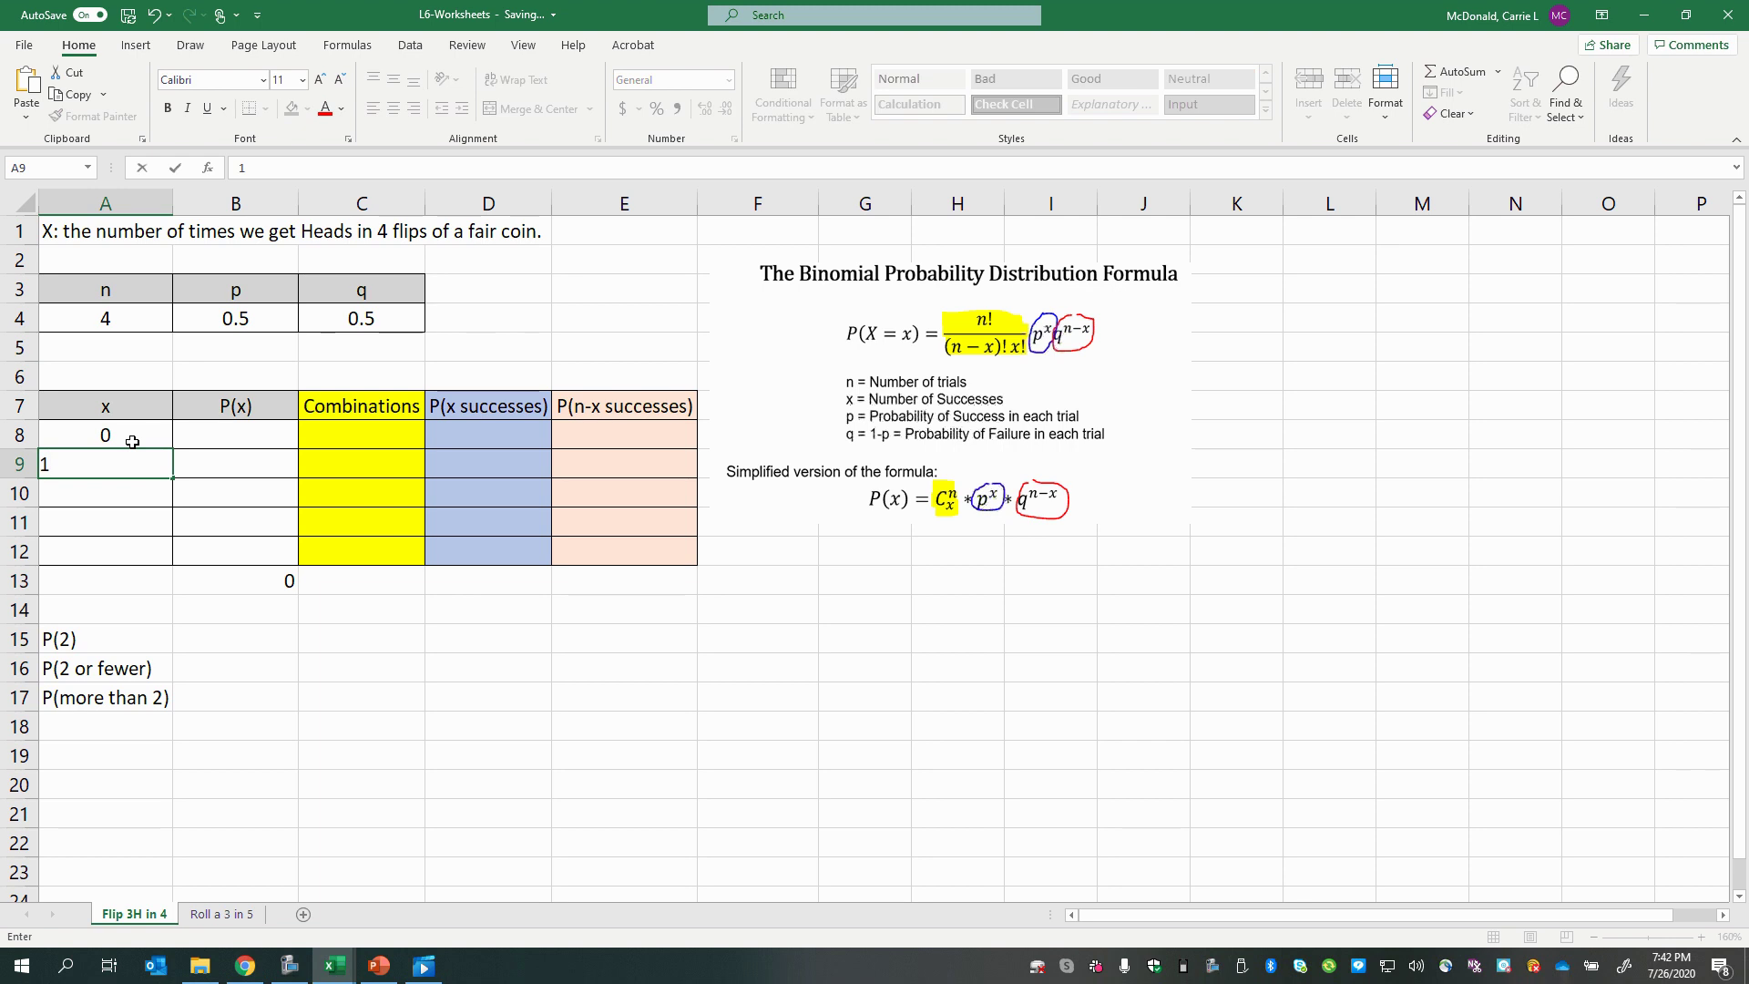
key(Return)
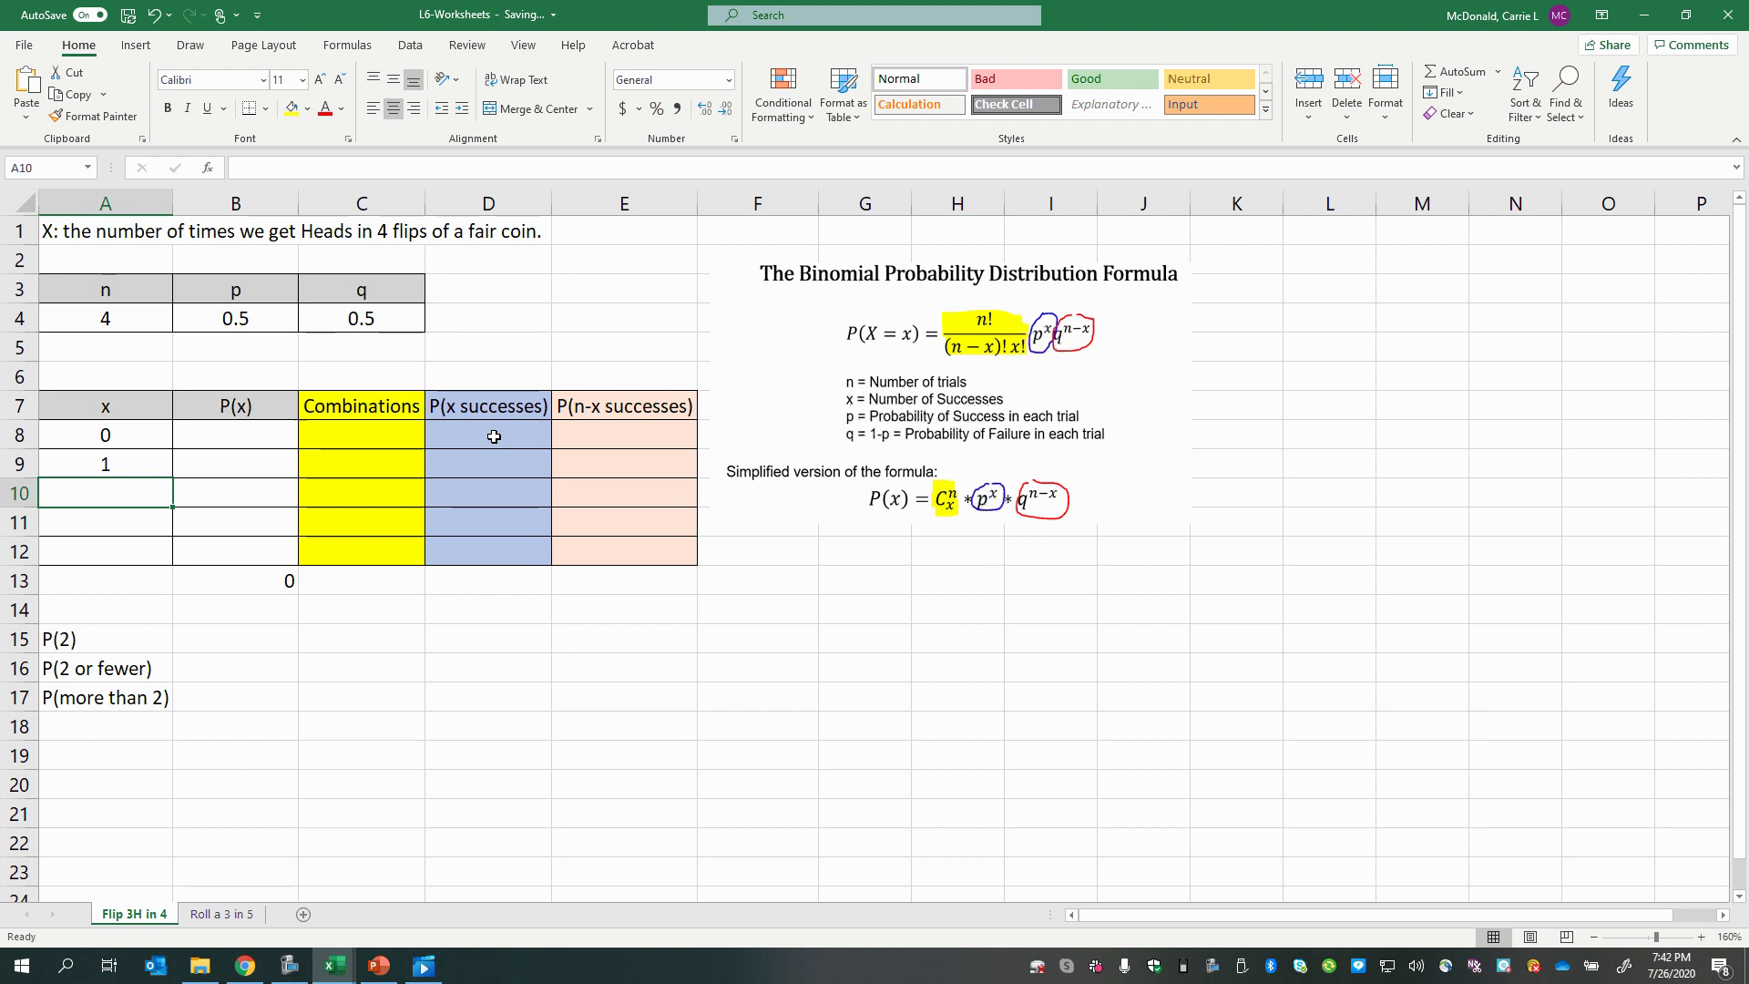
text(2)
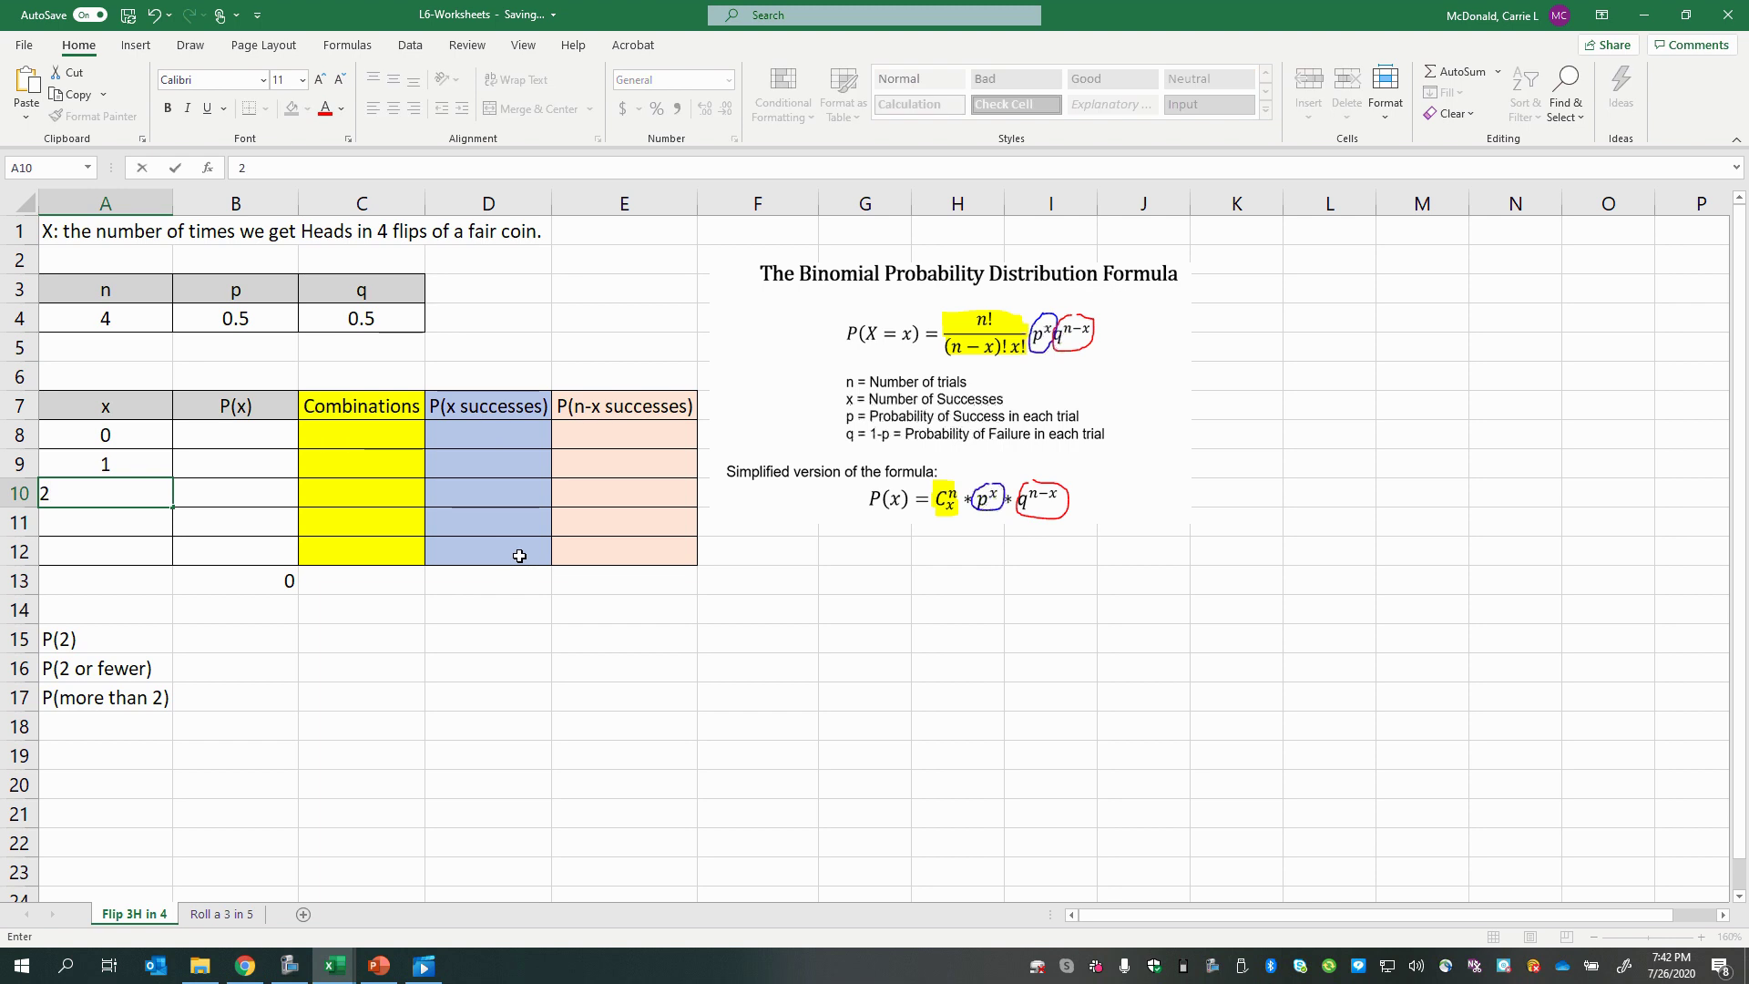
key(Return)
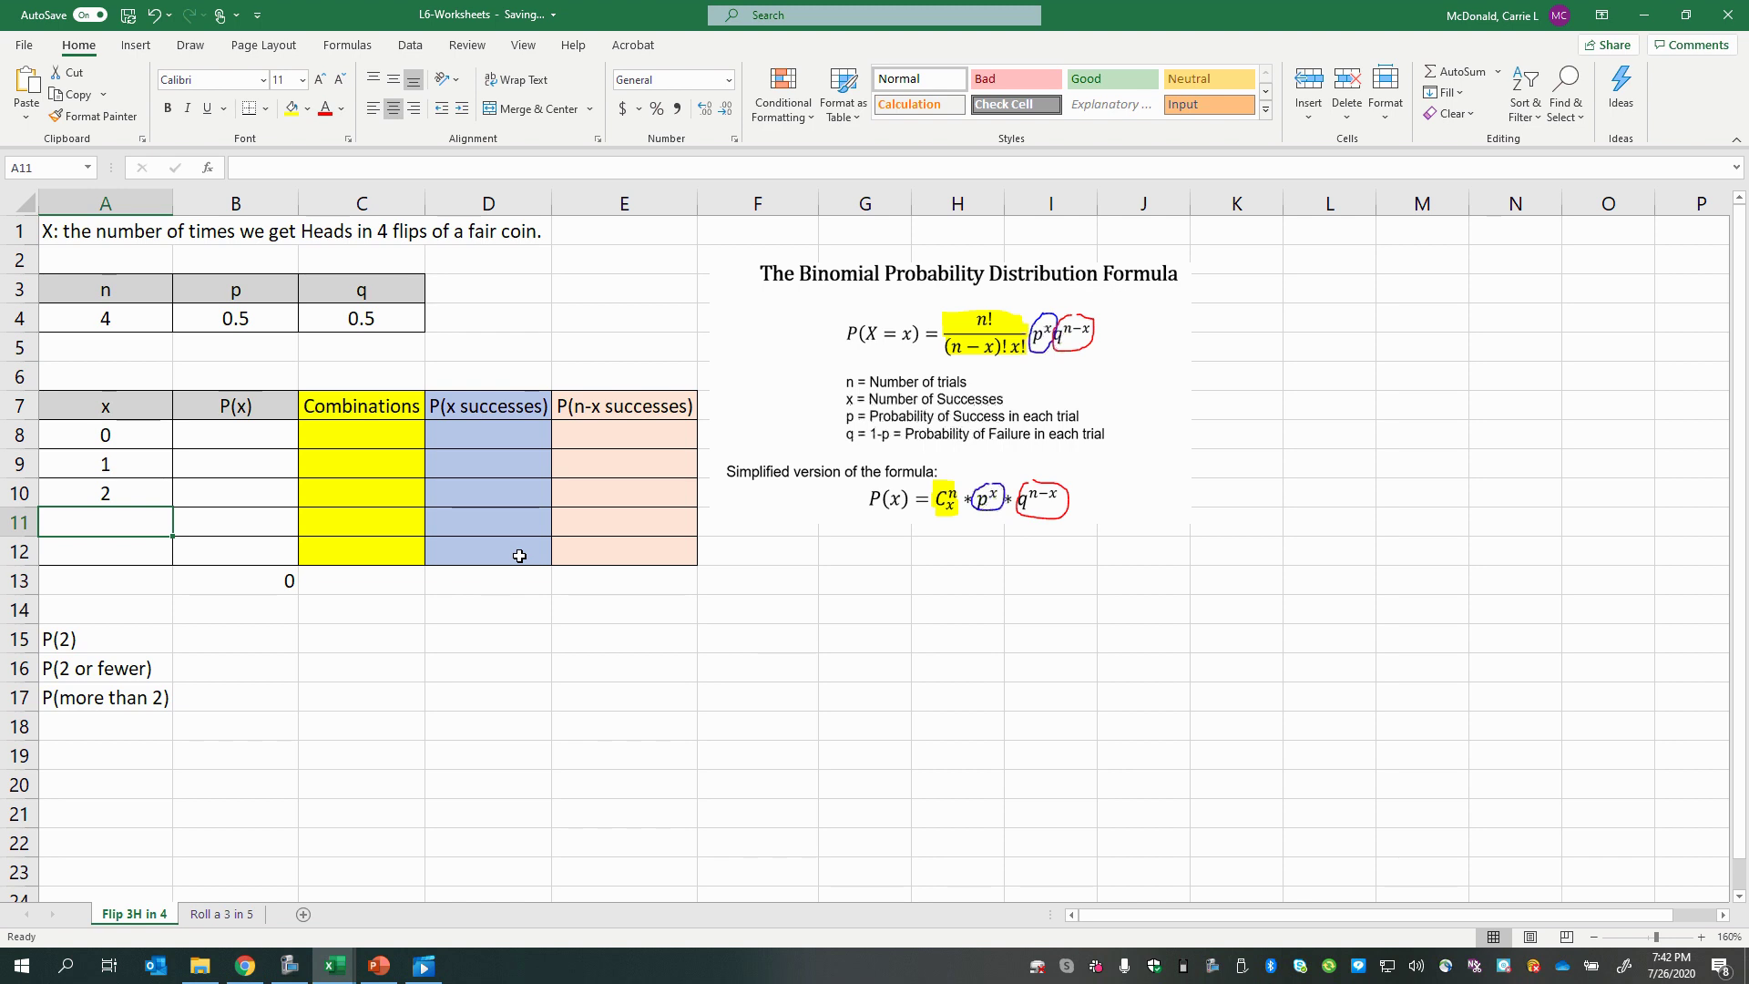
text(3)
key(Return)
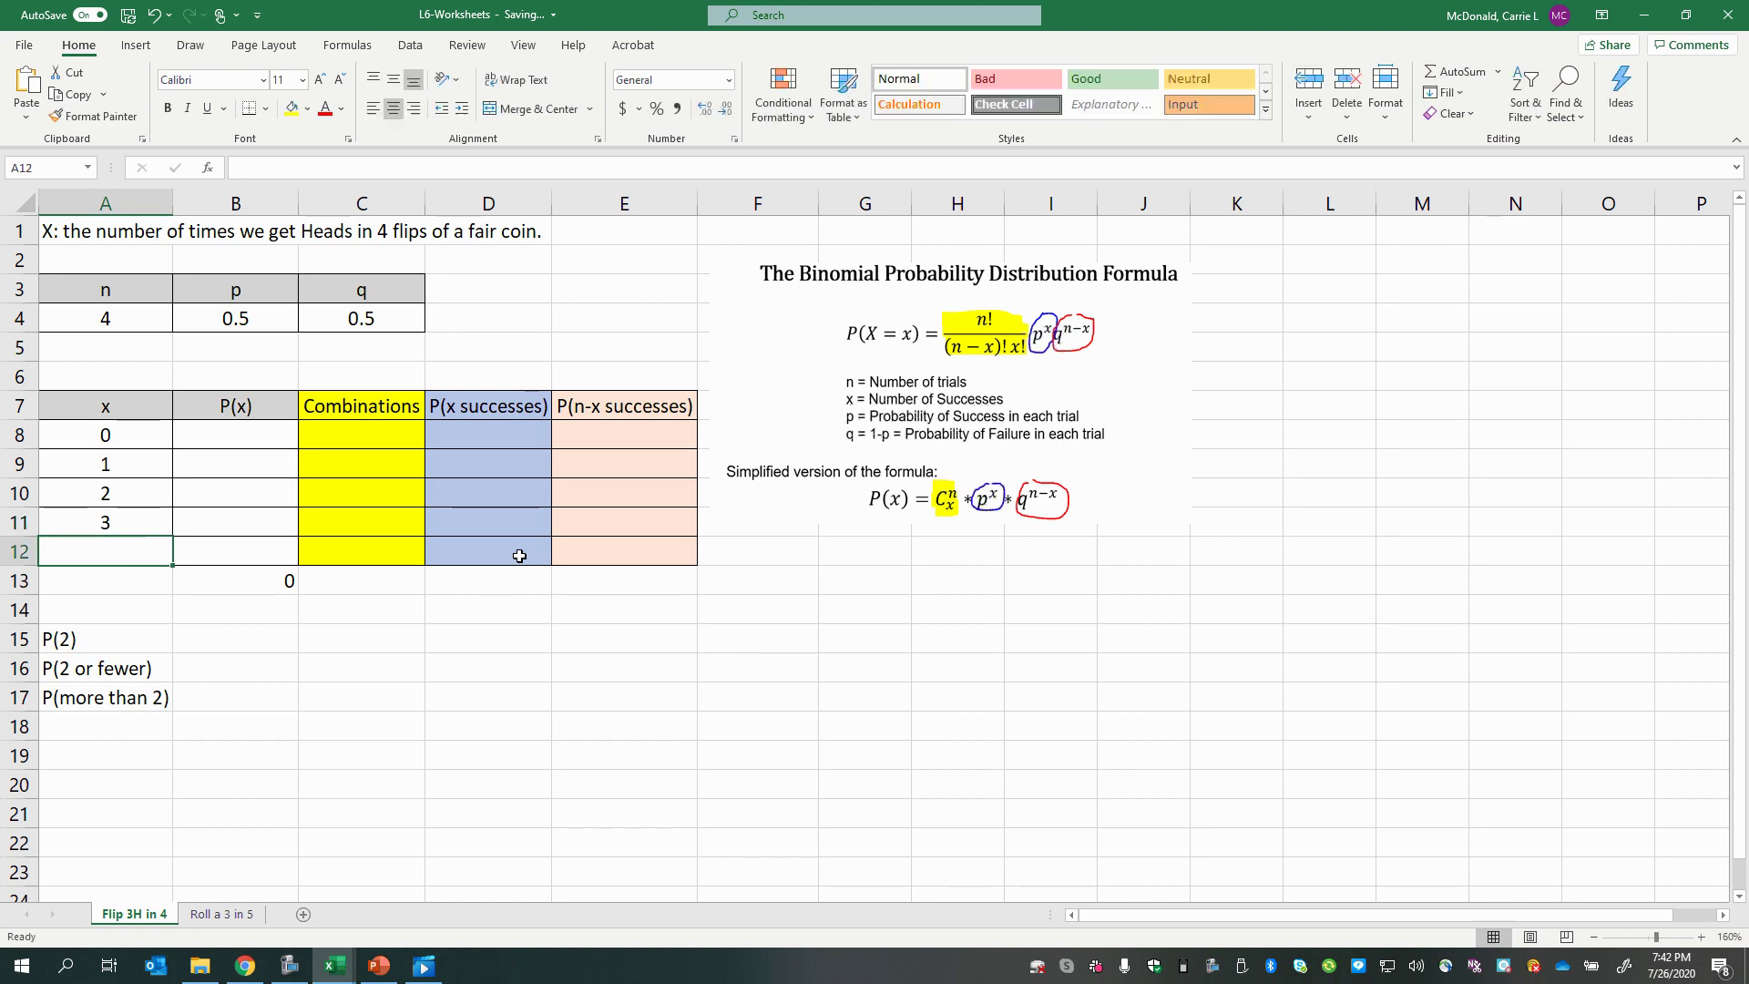
text(4)
key(Return)
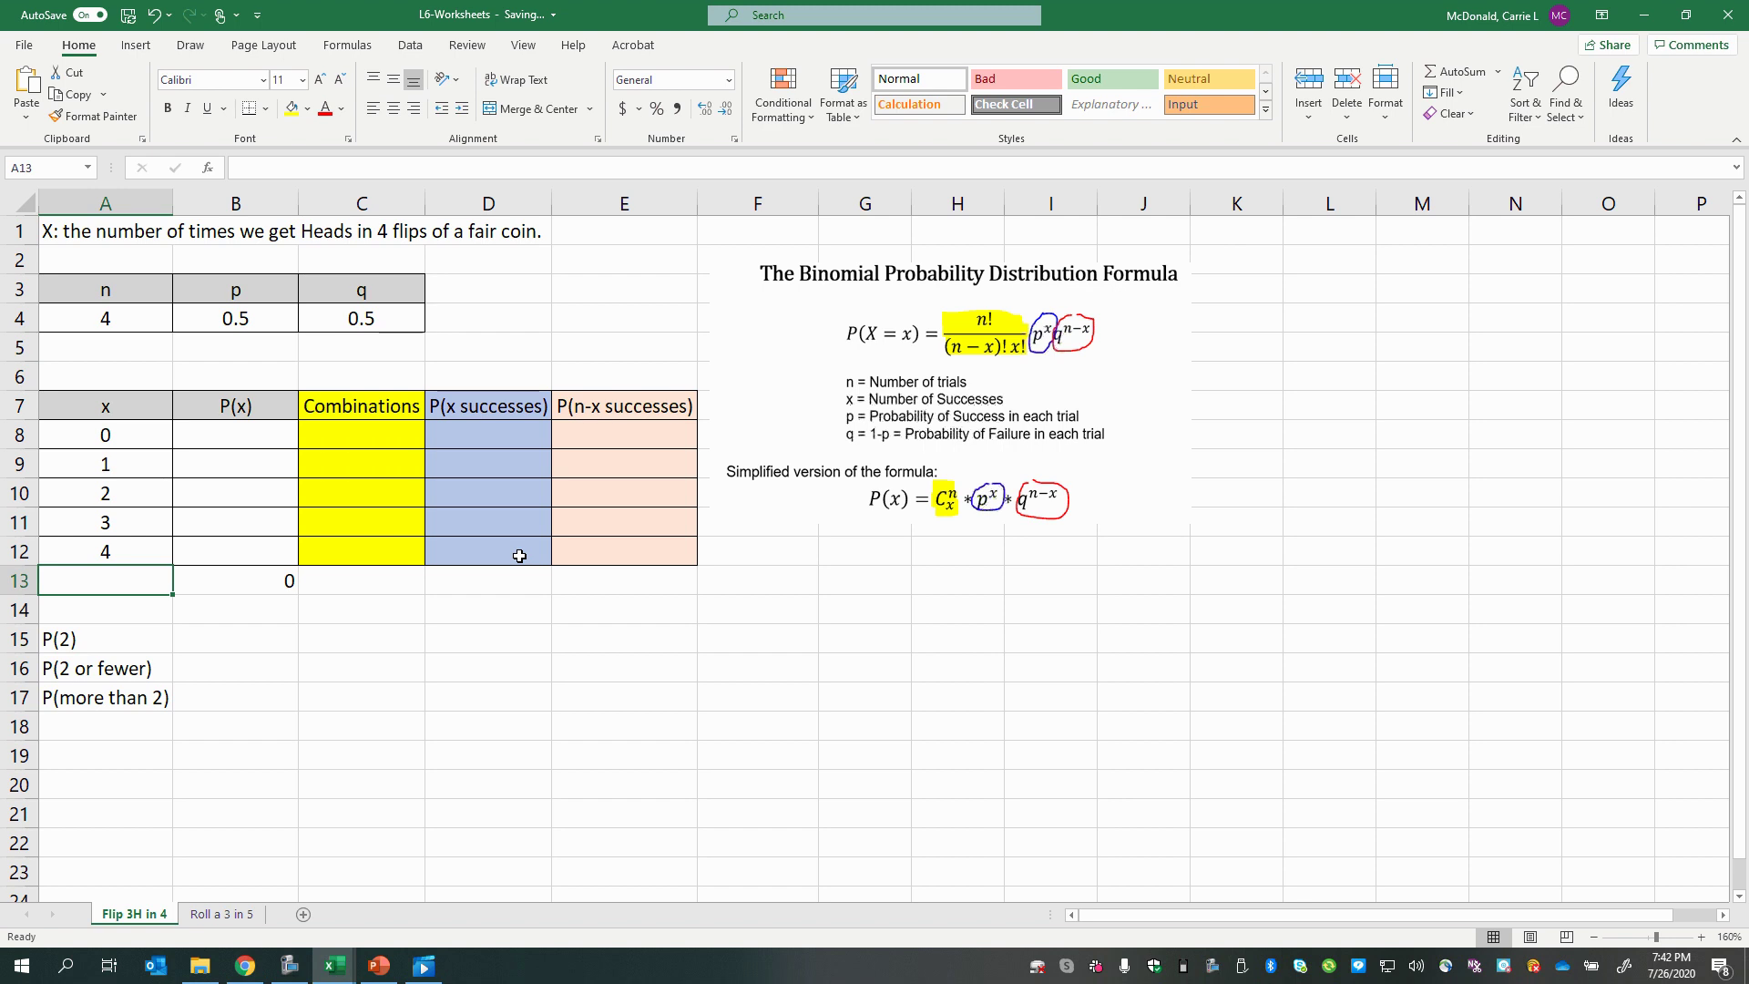
drag(136, 437, 121, 553)
In B8, begin =binom.dist( with A8 as the number of successes
click(238, 547)
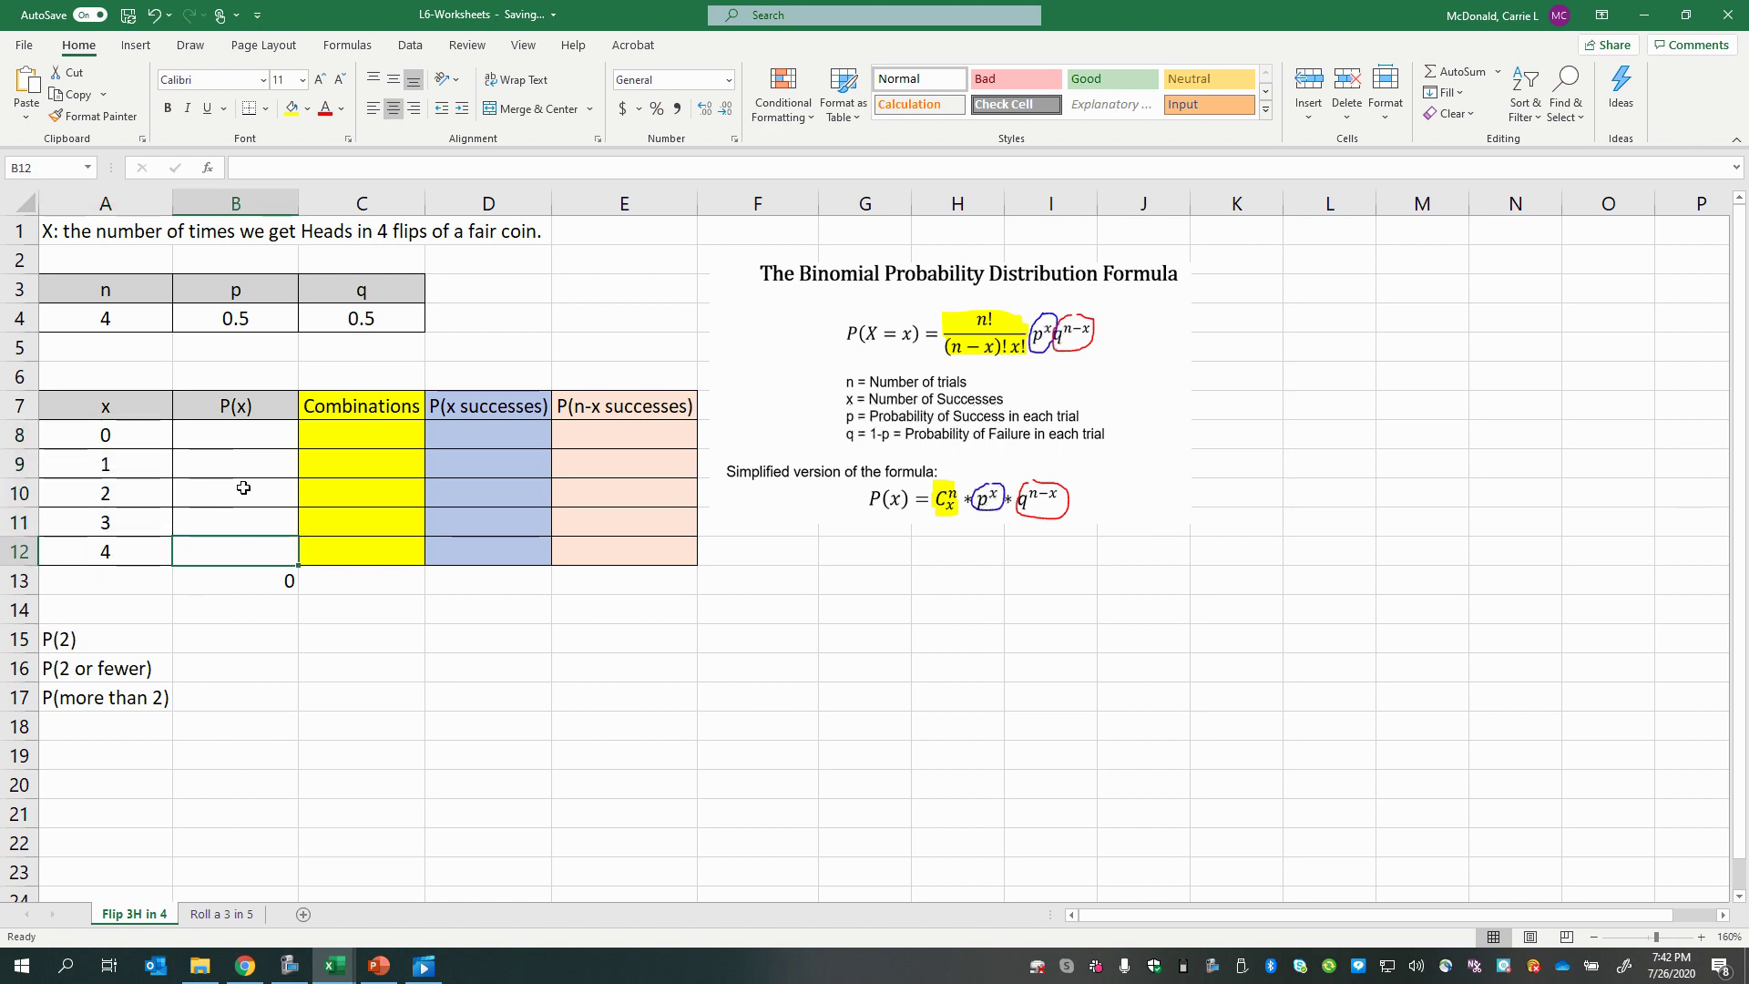
click(229, 436)
ctrl+scroll(281, 623, up, 3)
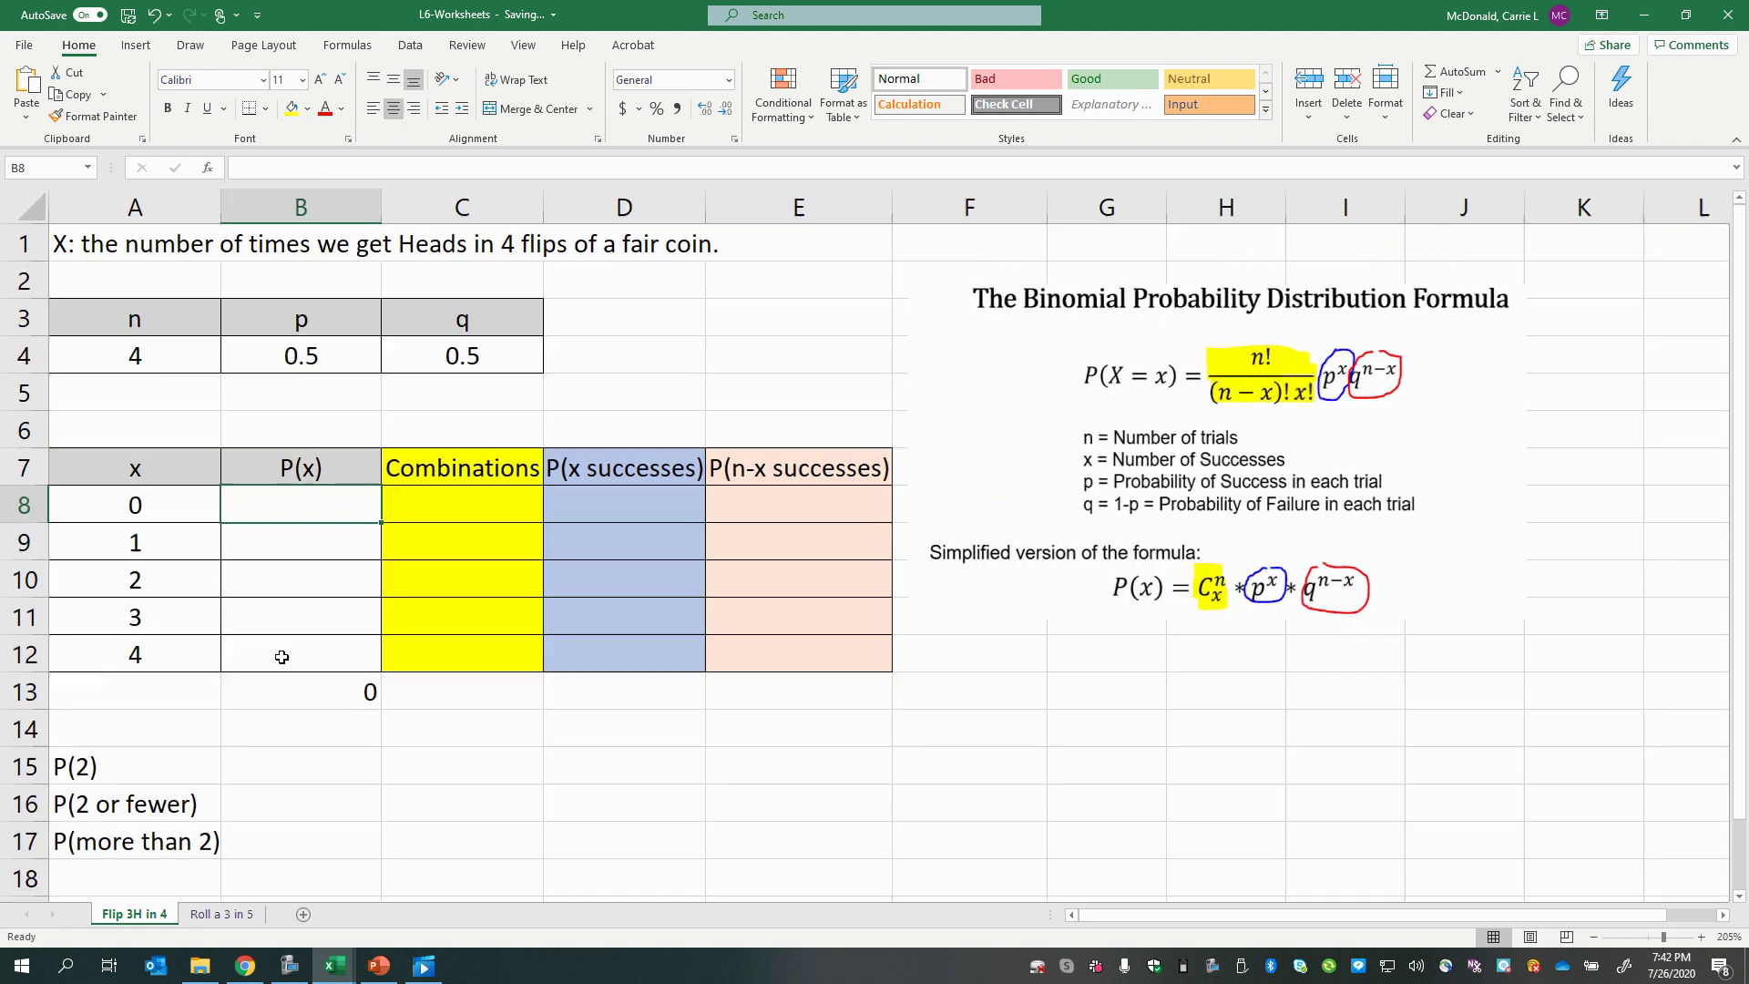
text(=)
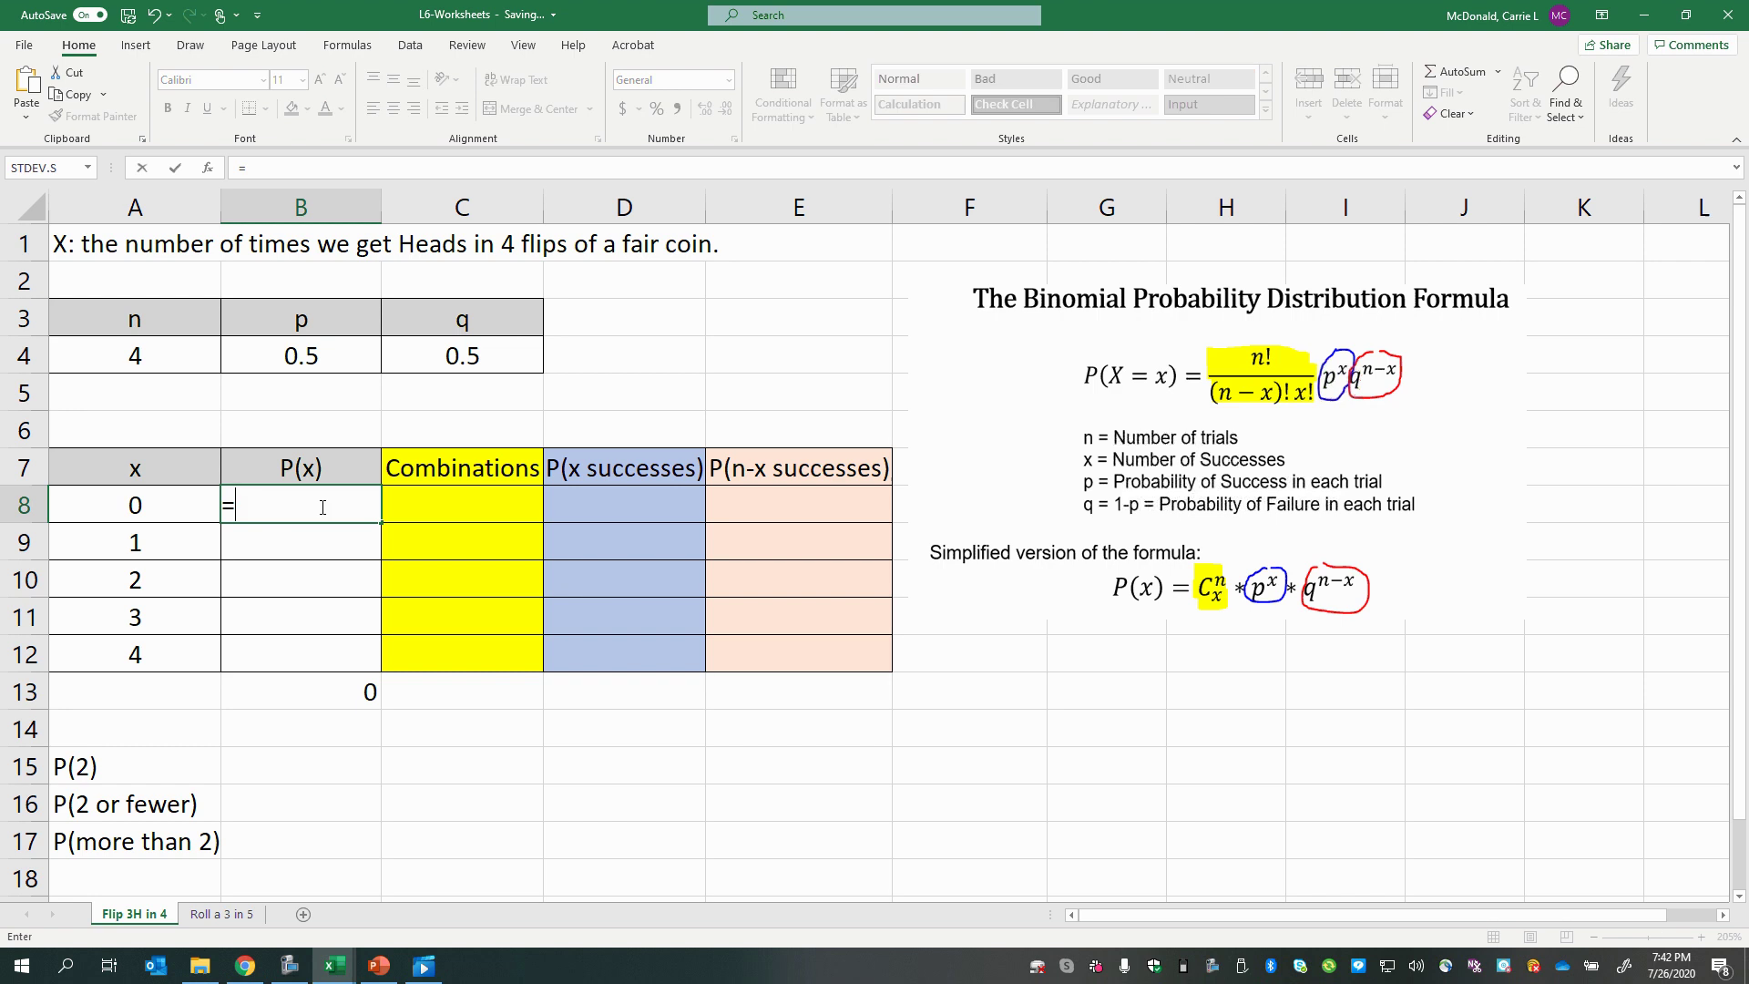
text(binom.dist)
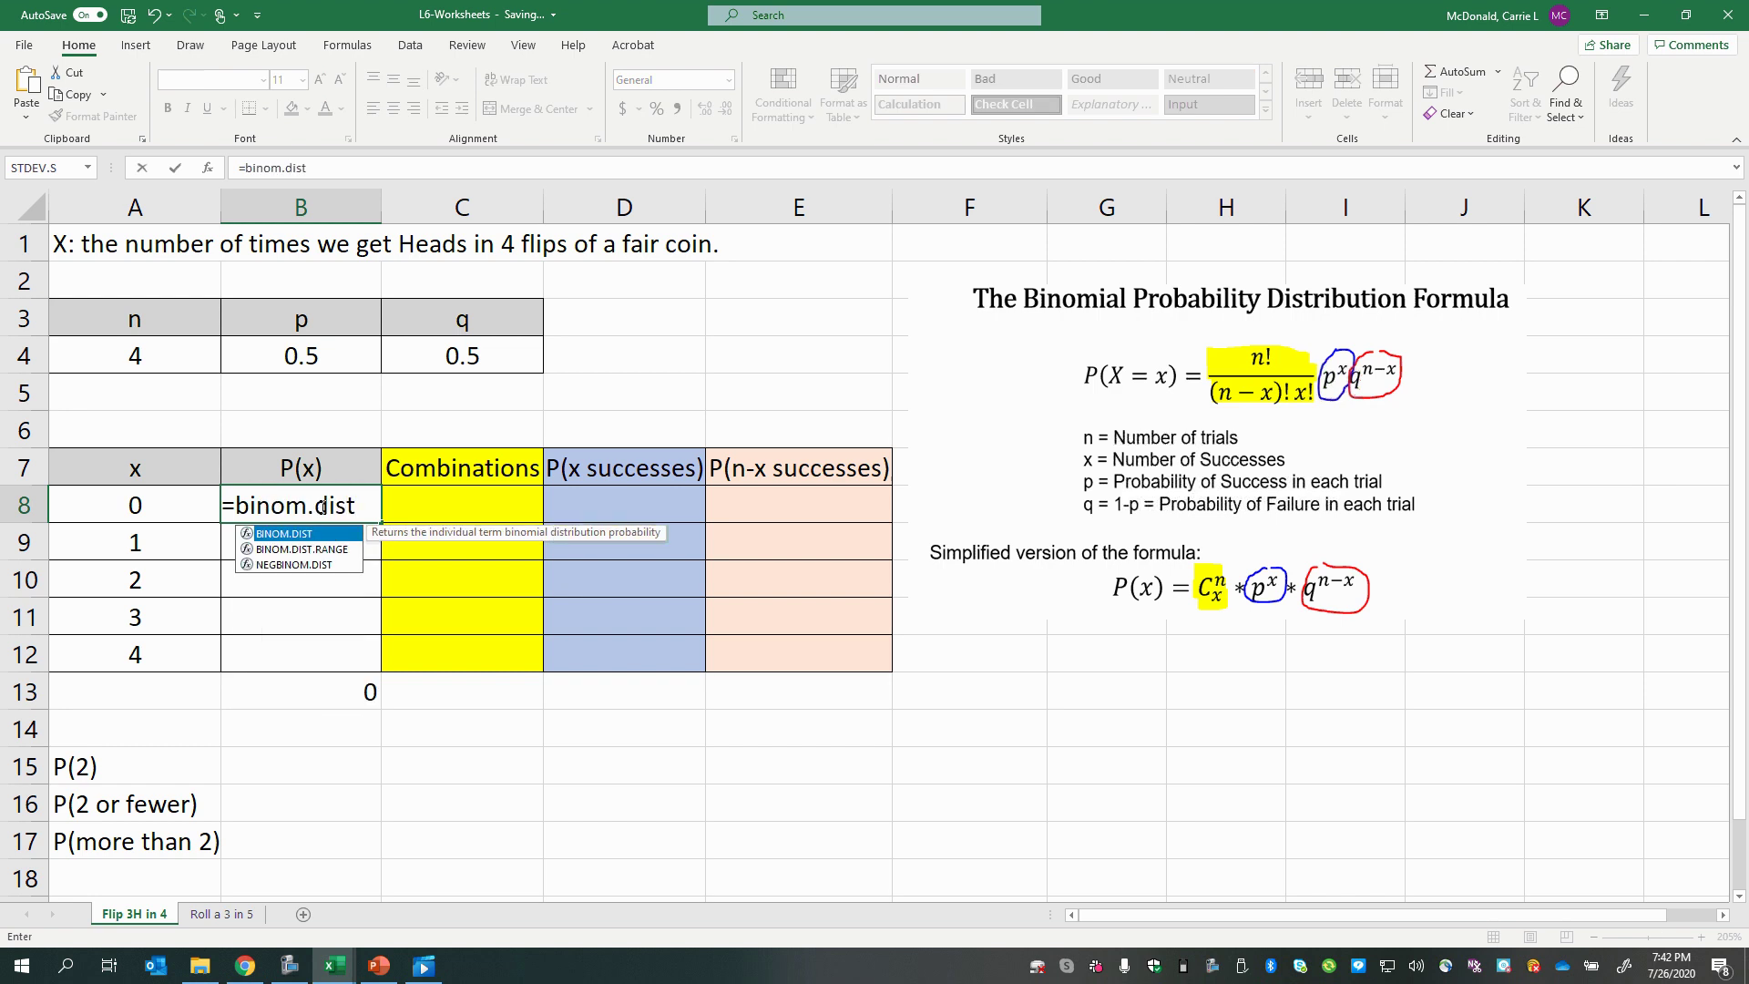
text(()
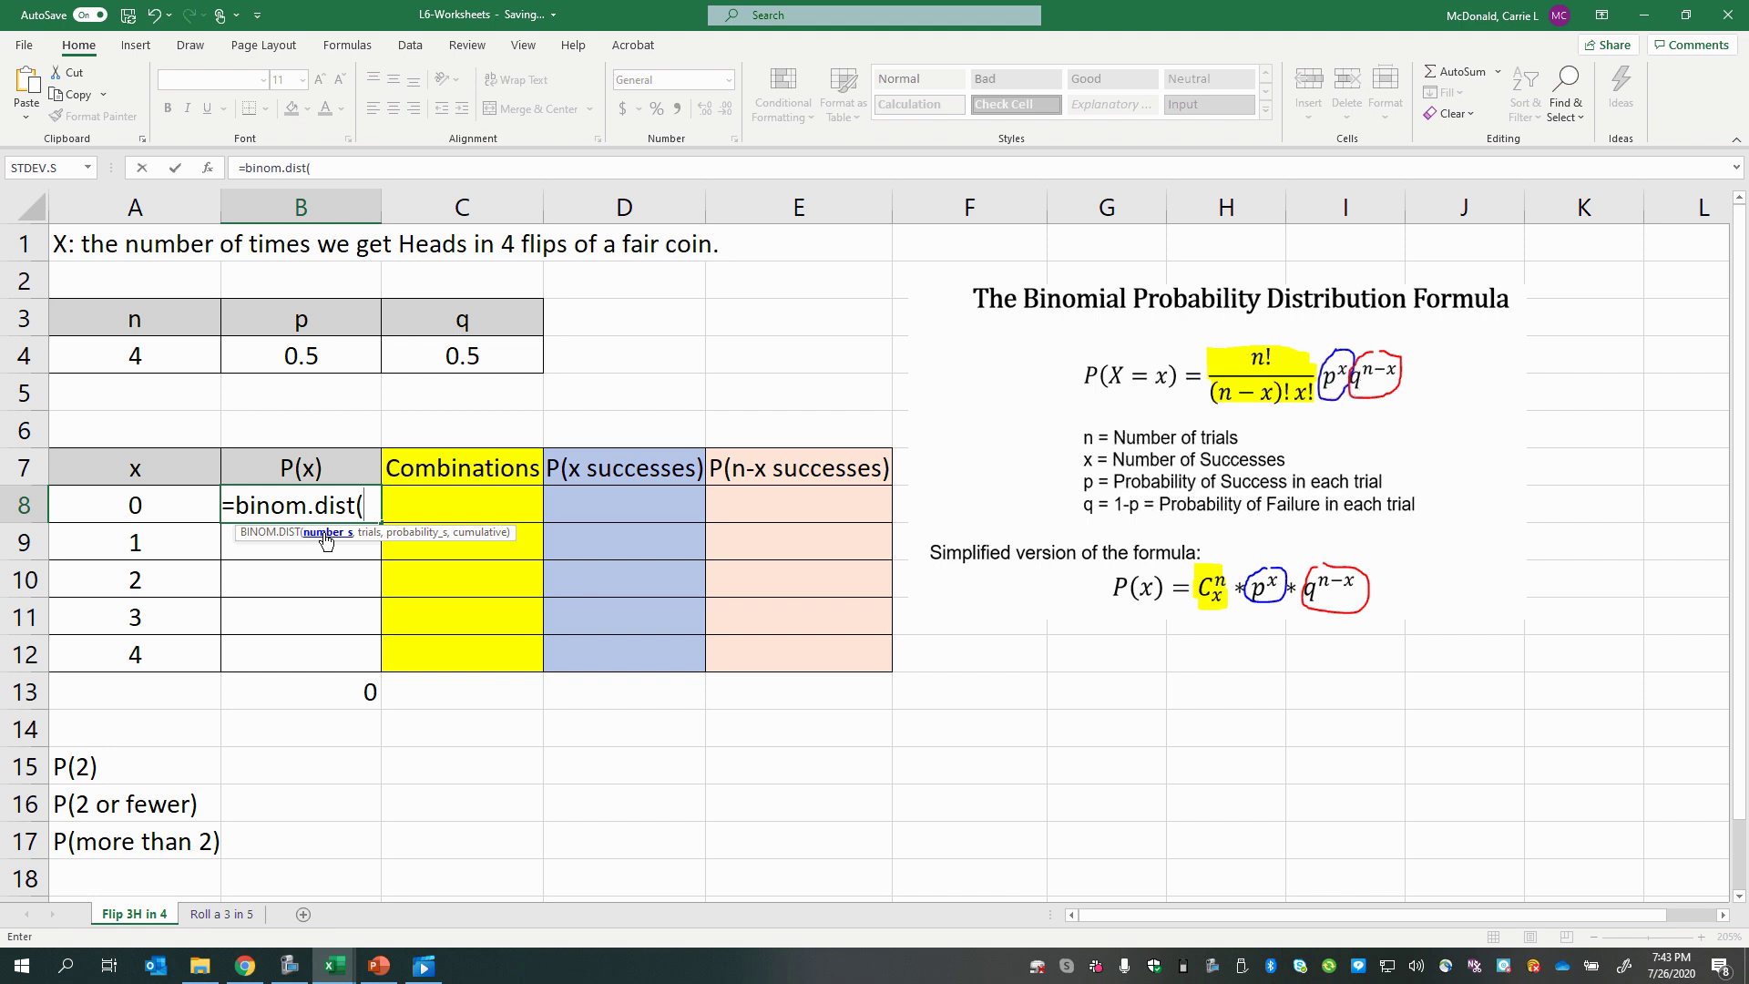
click(176, 512)
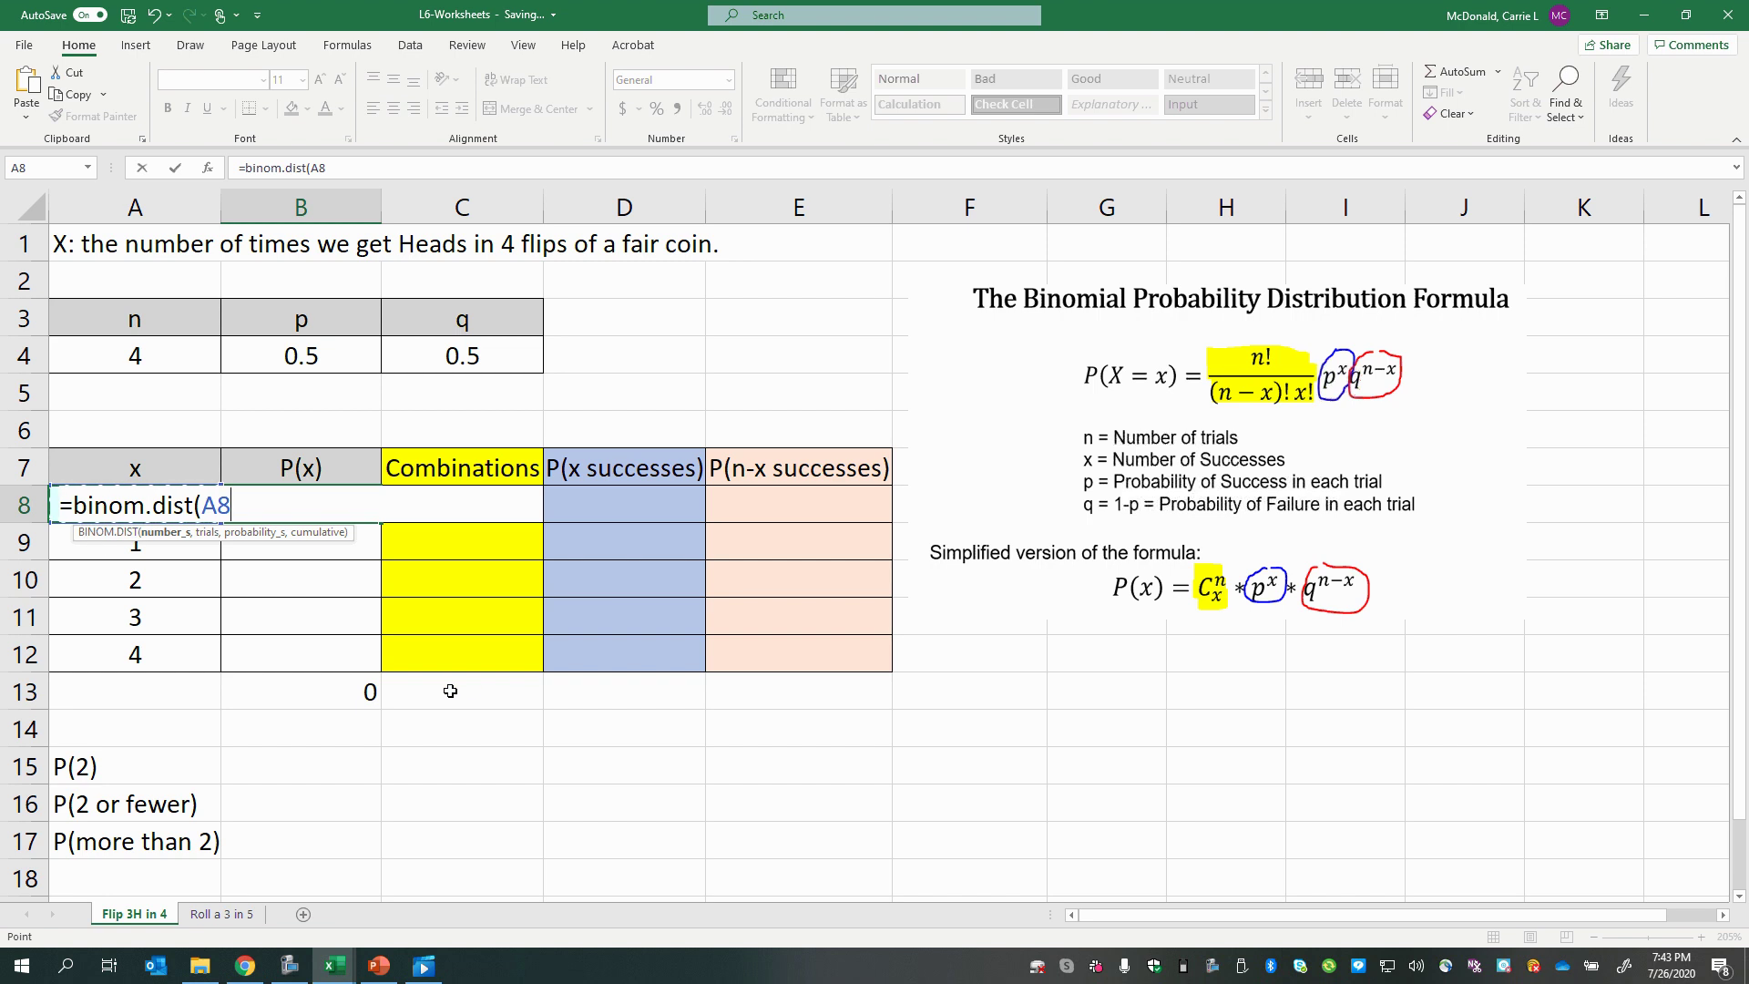
Add $A$4 trials, $B$4 probability and FALSE as the remaining BINOM.DIST arguments
text(,)
click(171, 361)
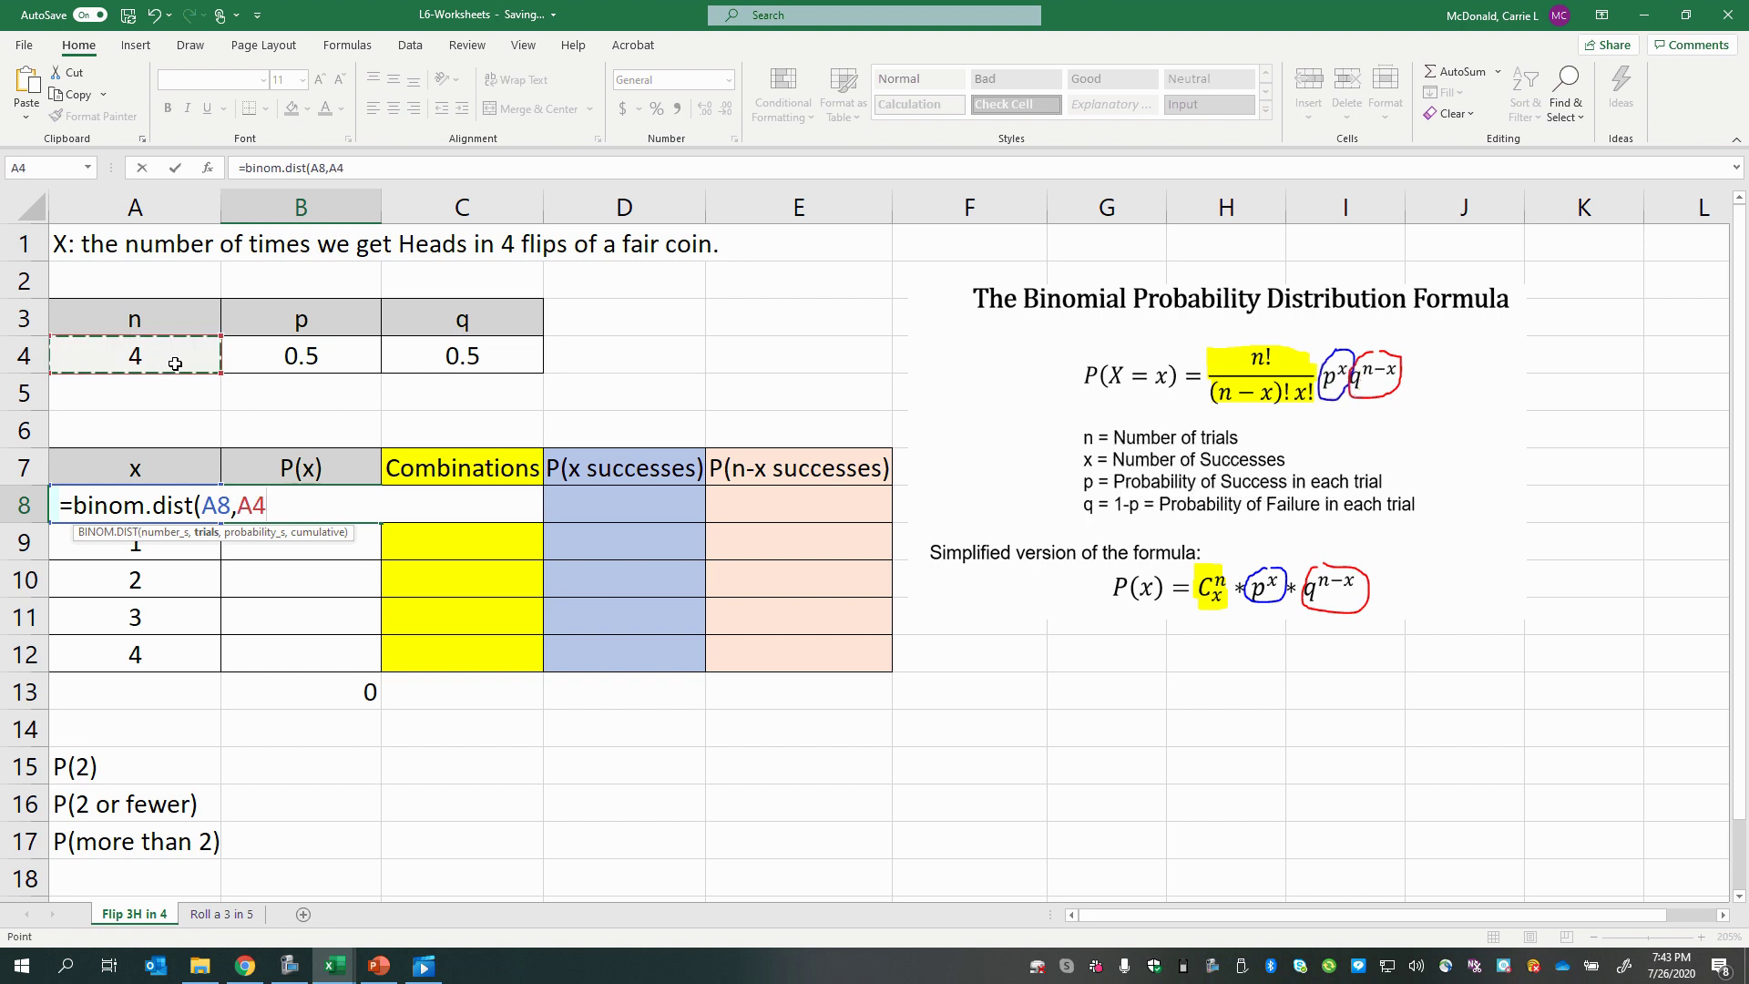
key(F4)
text(,)
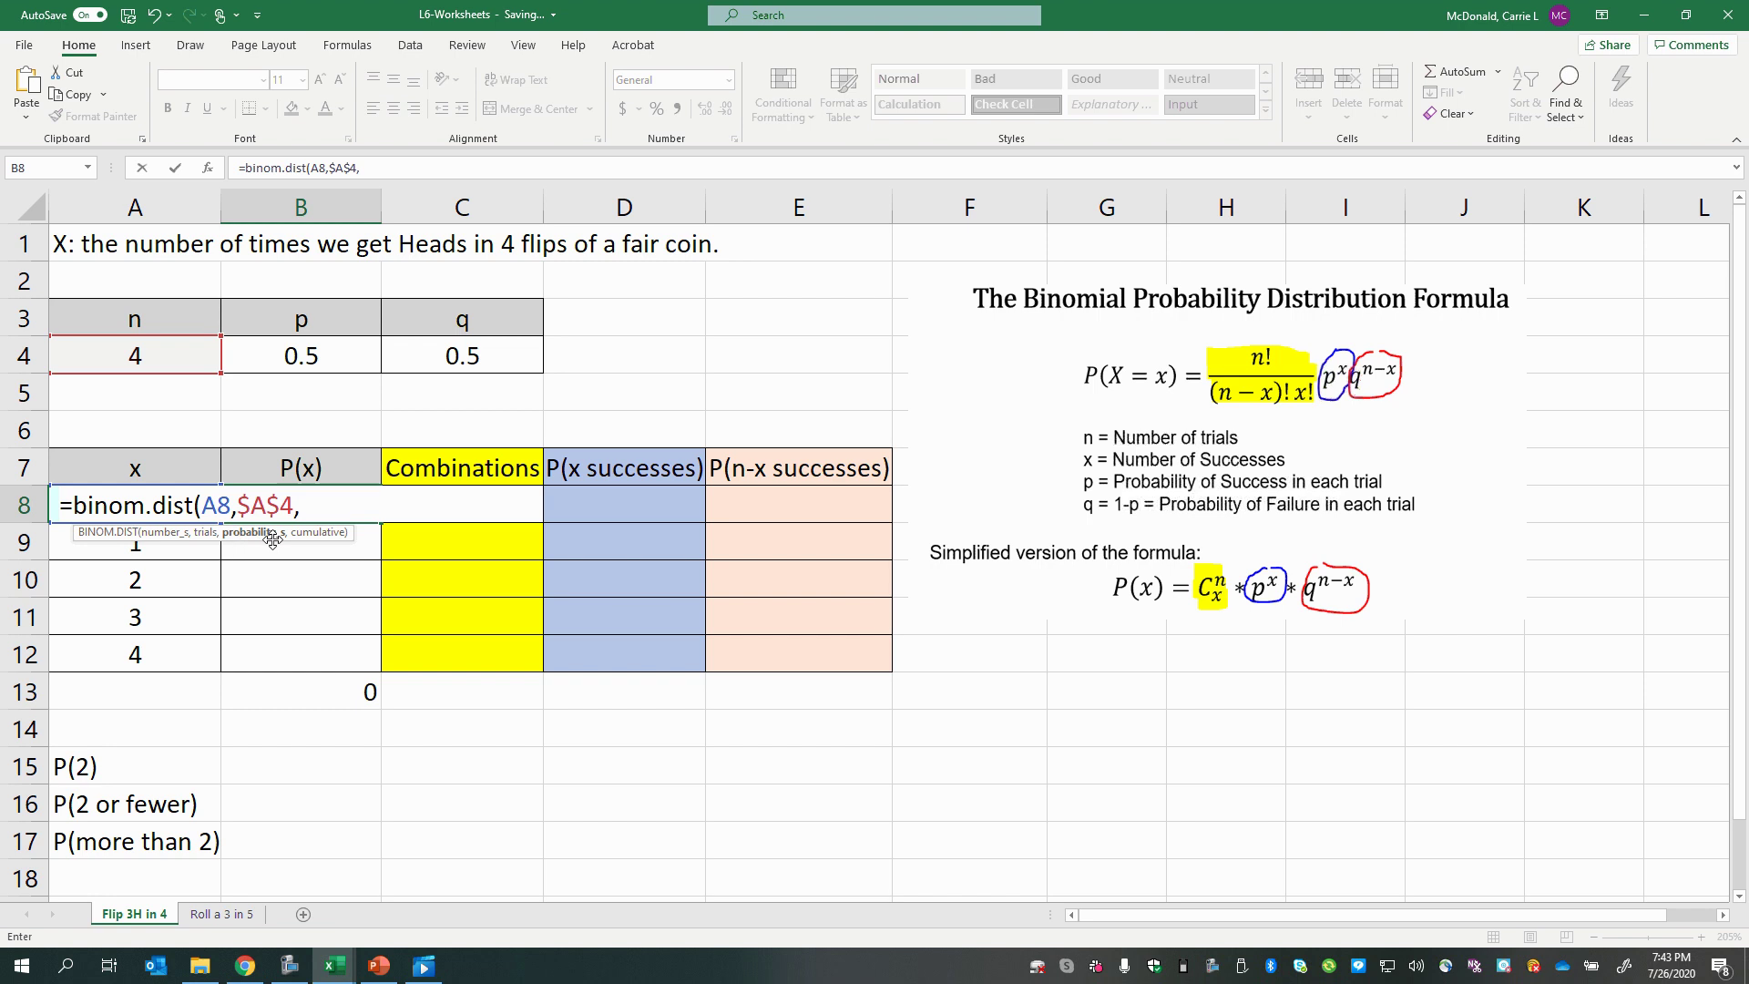
click(310, 351)
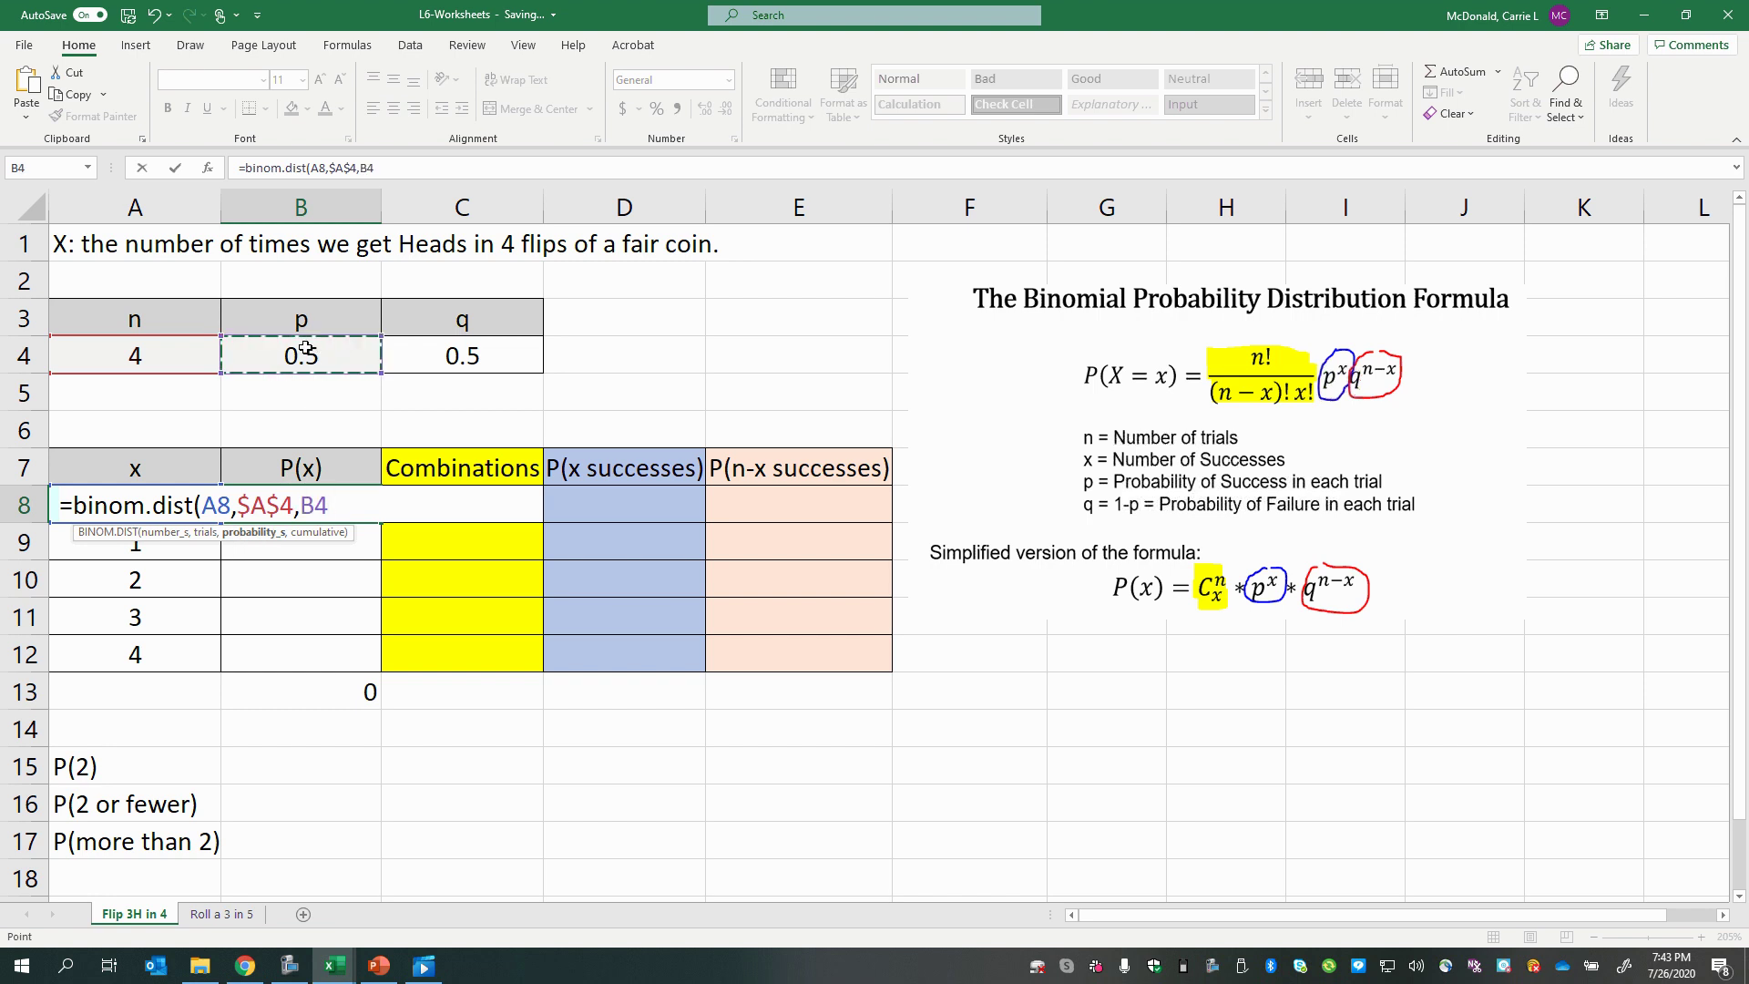
key(F4)
text(,)
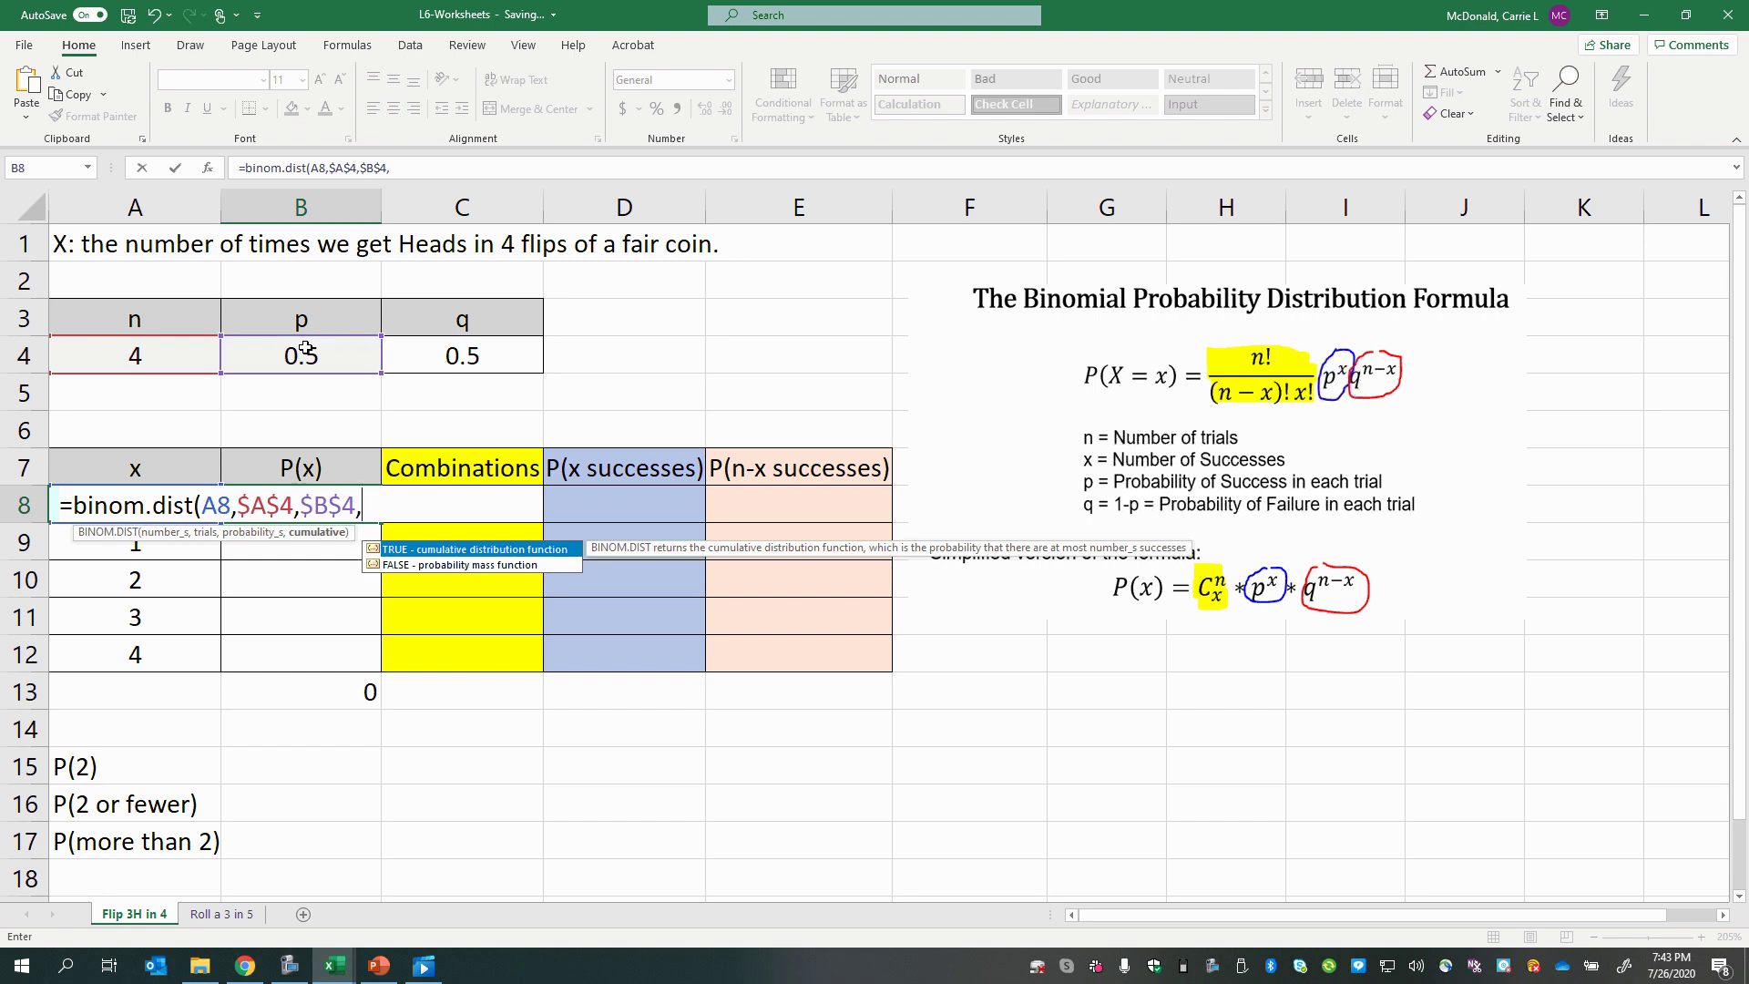
double_click(396, 567)
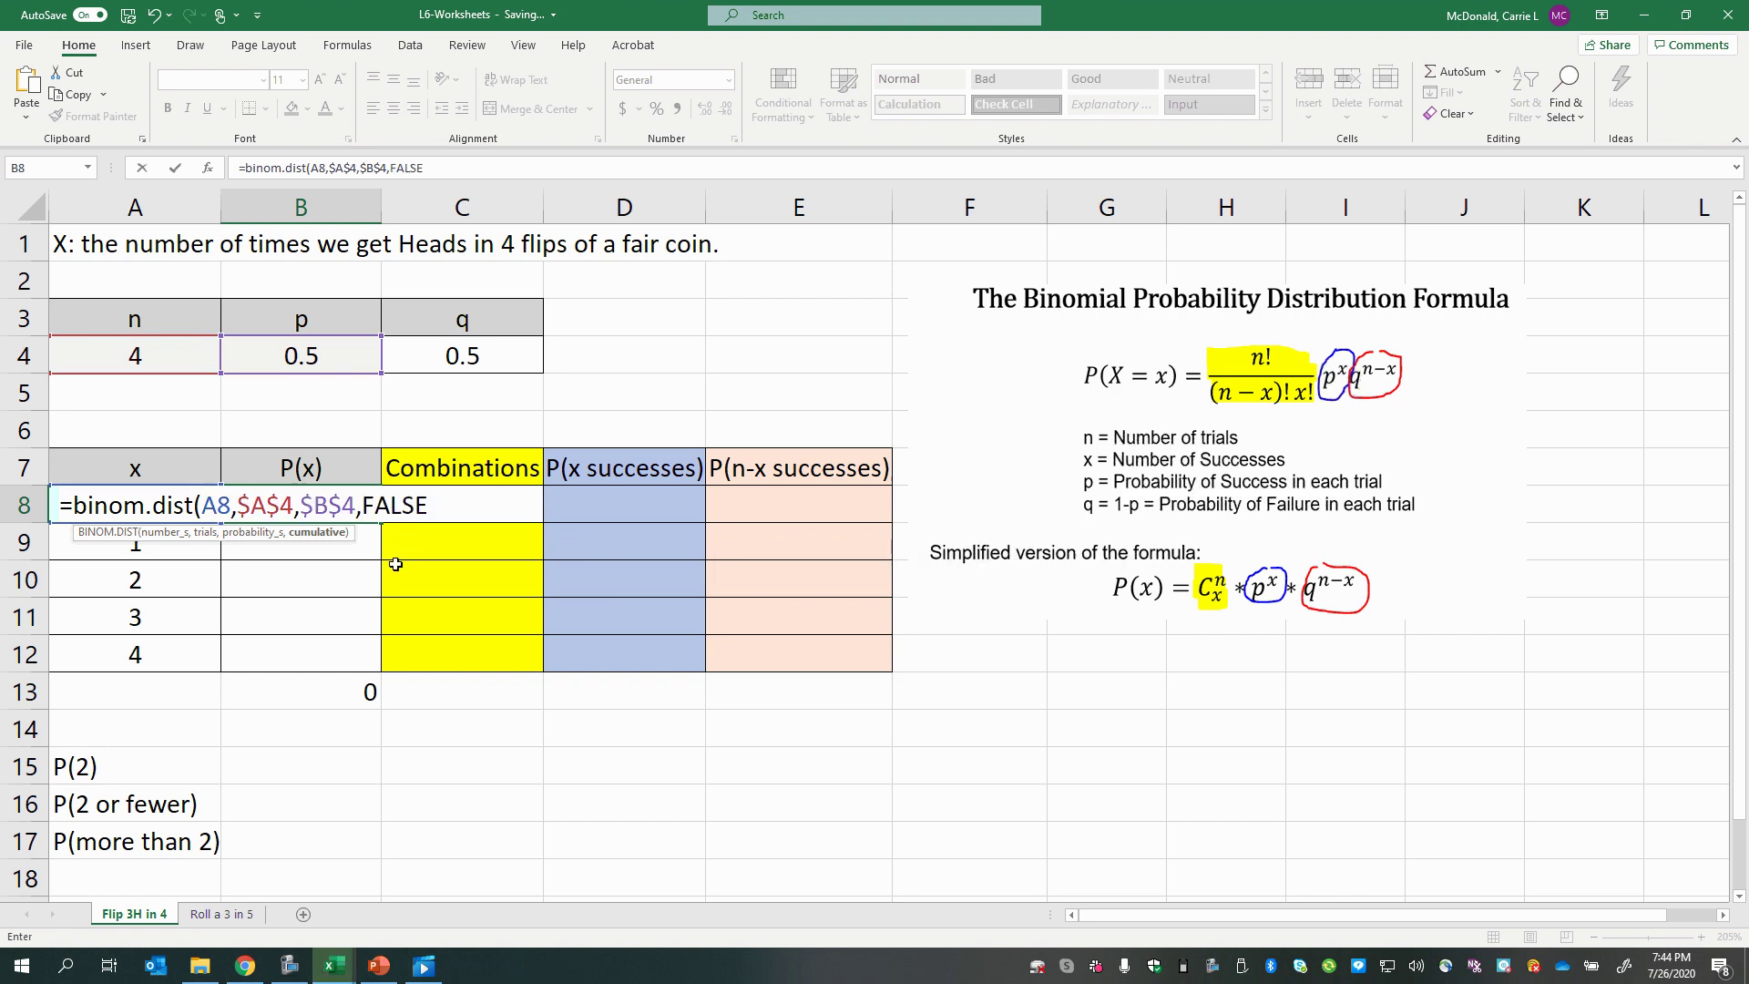
Close the B8 formula and fill it down through B12
text())
key(Return)
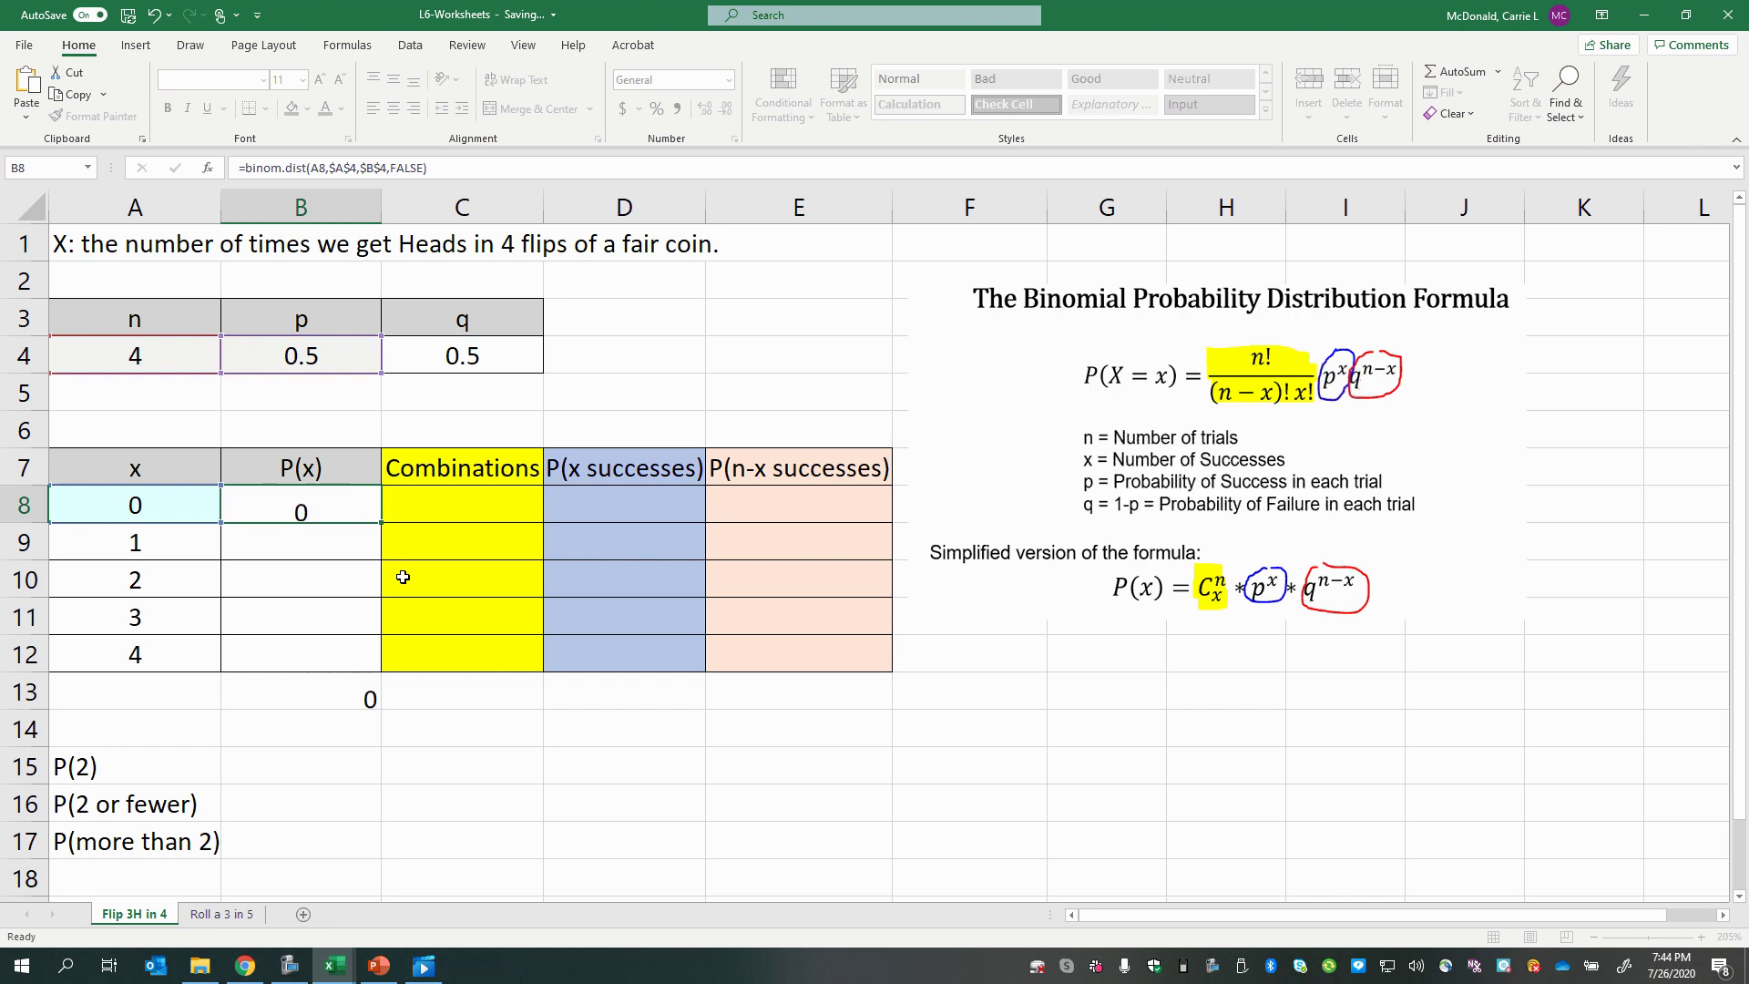
click(345, 512)
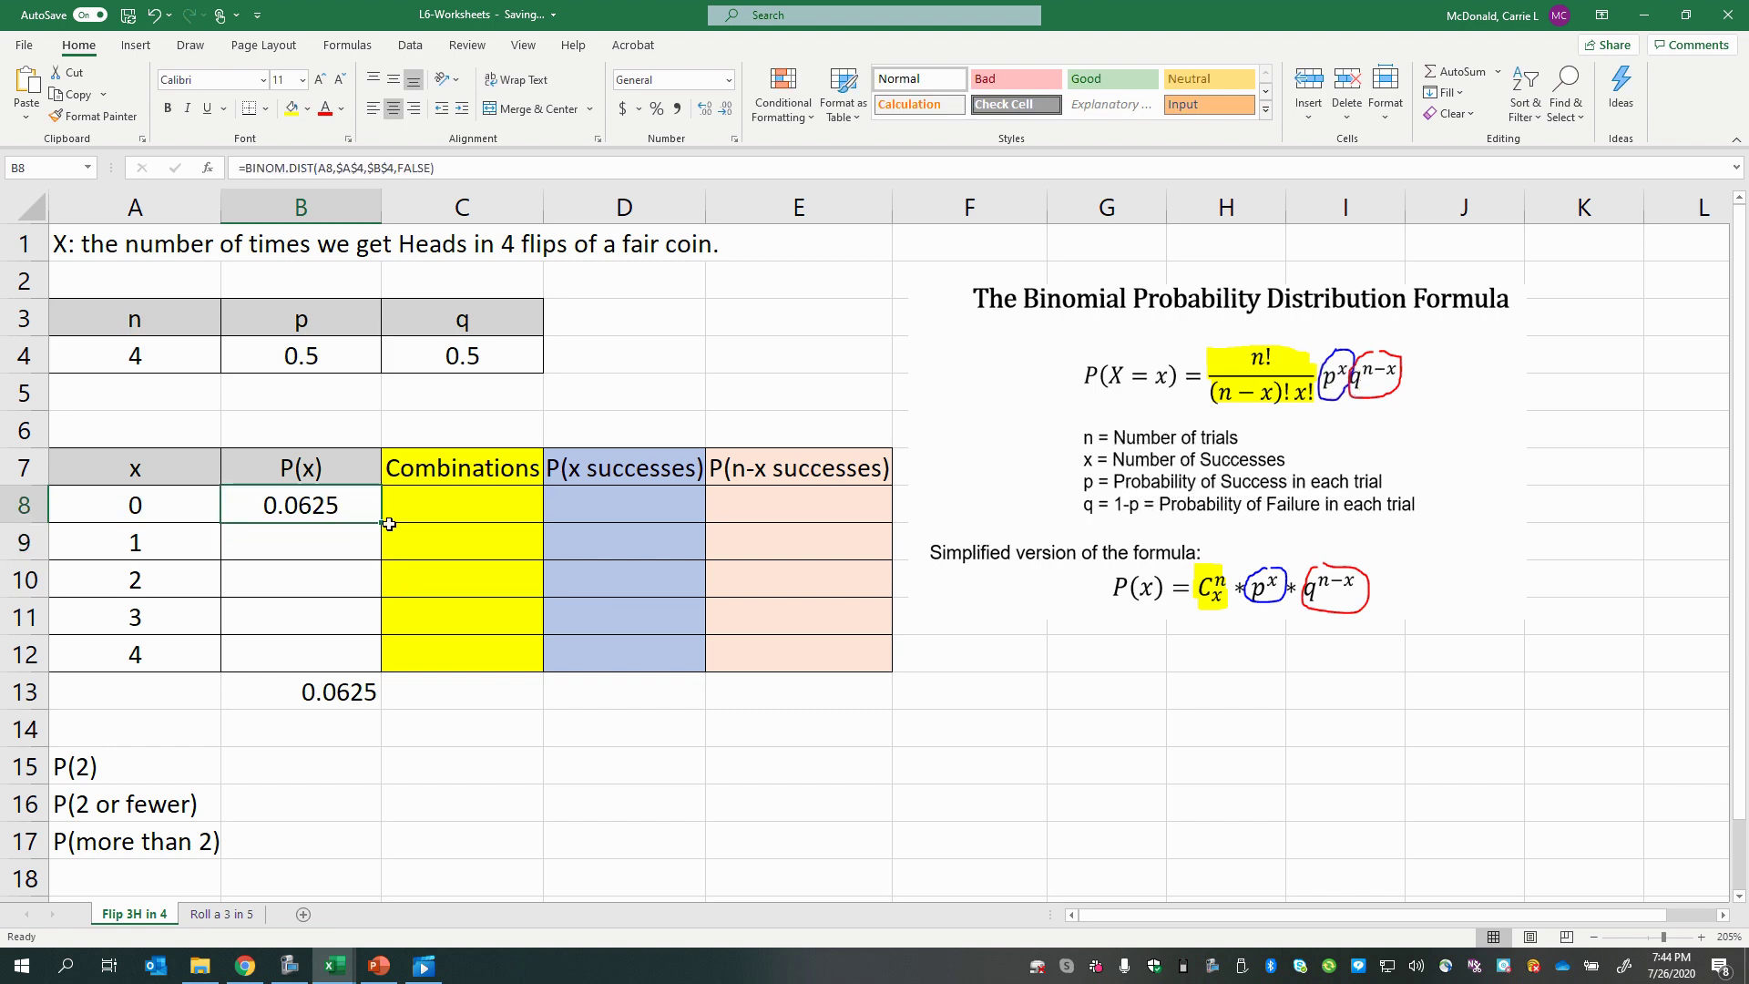
drag(381, 523, 385, 670)
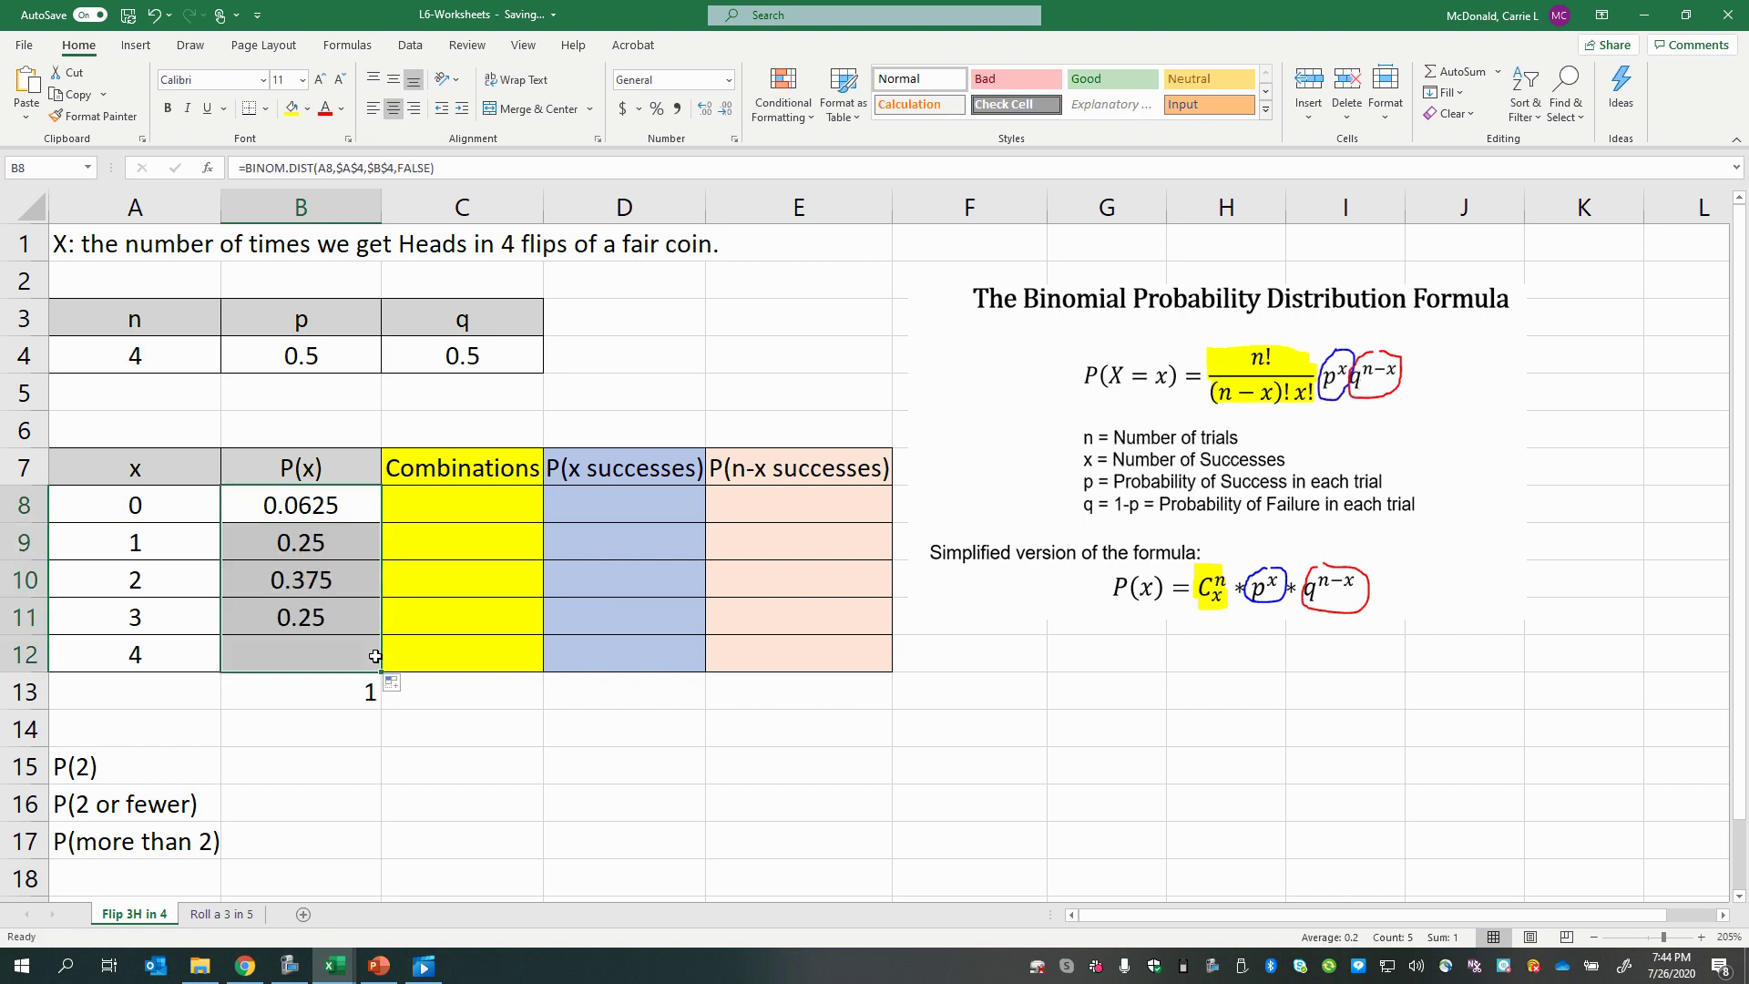
Check the copied formulas in B9:B12, showing 0.25, 0.375, 0.25 and 0.0625
click(309, 511)
click(307, 547)
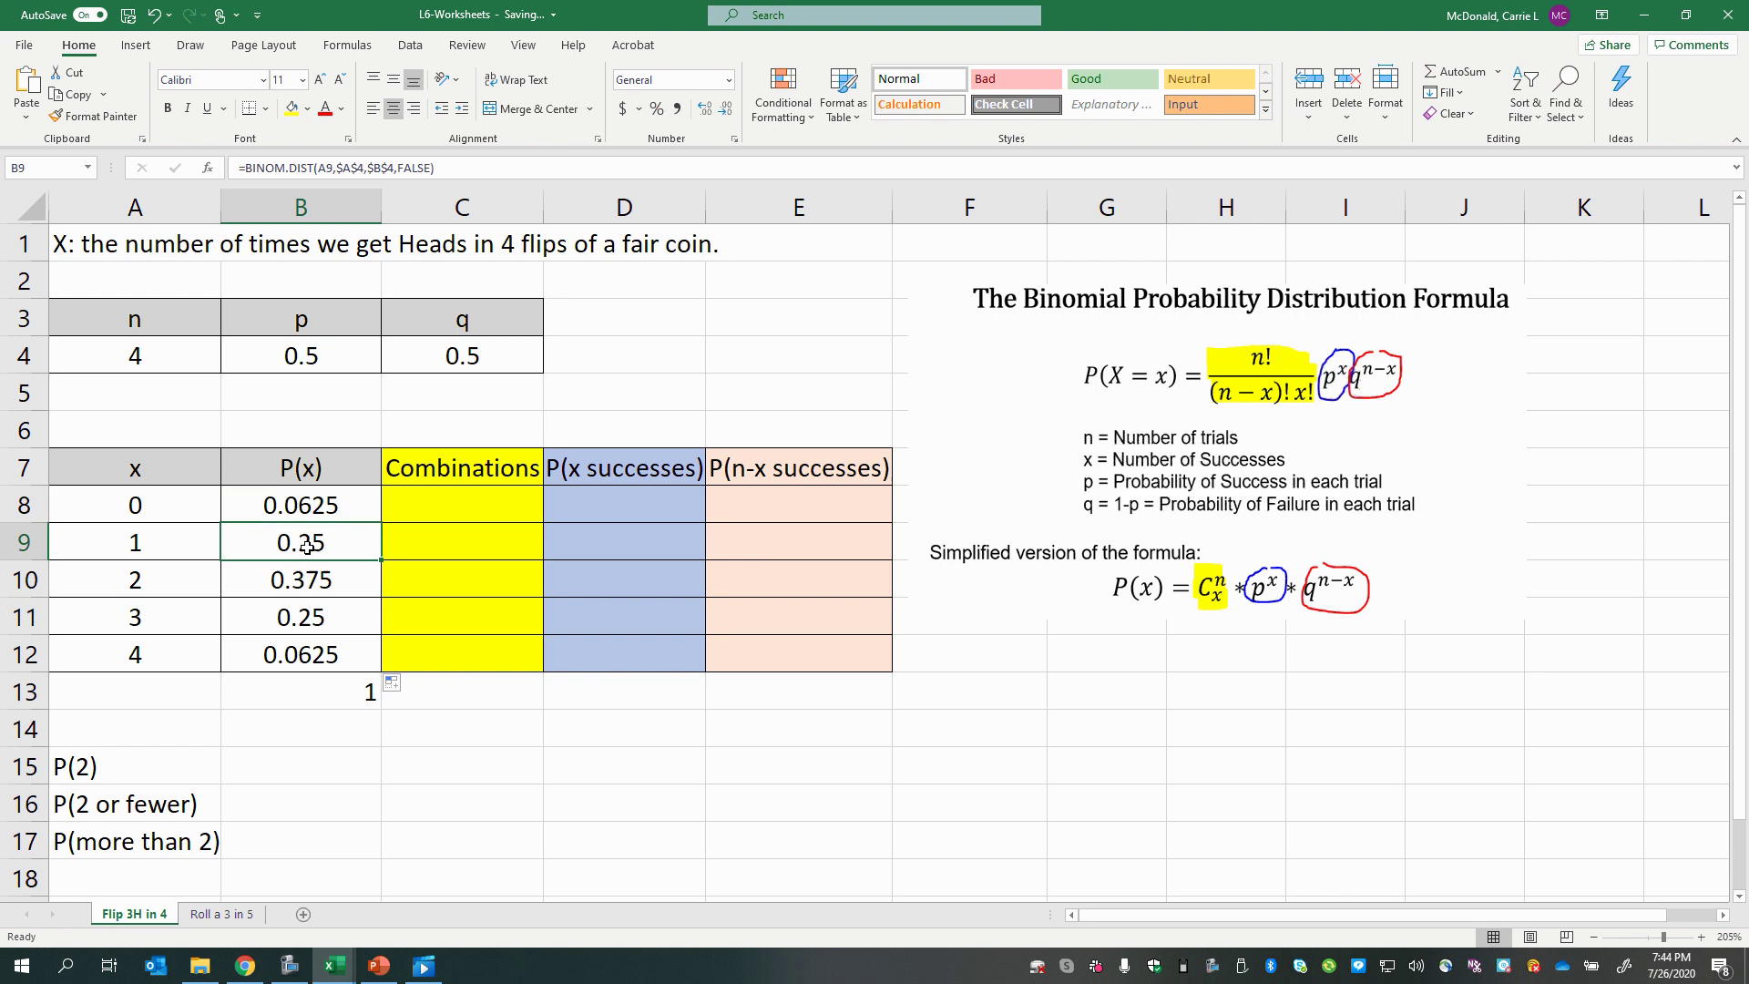
click(301, 579)
click(300, 611)
click(303, 649)
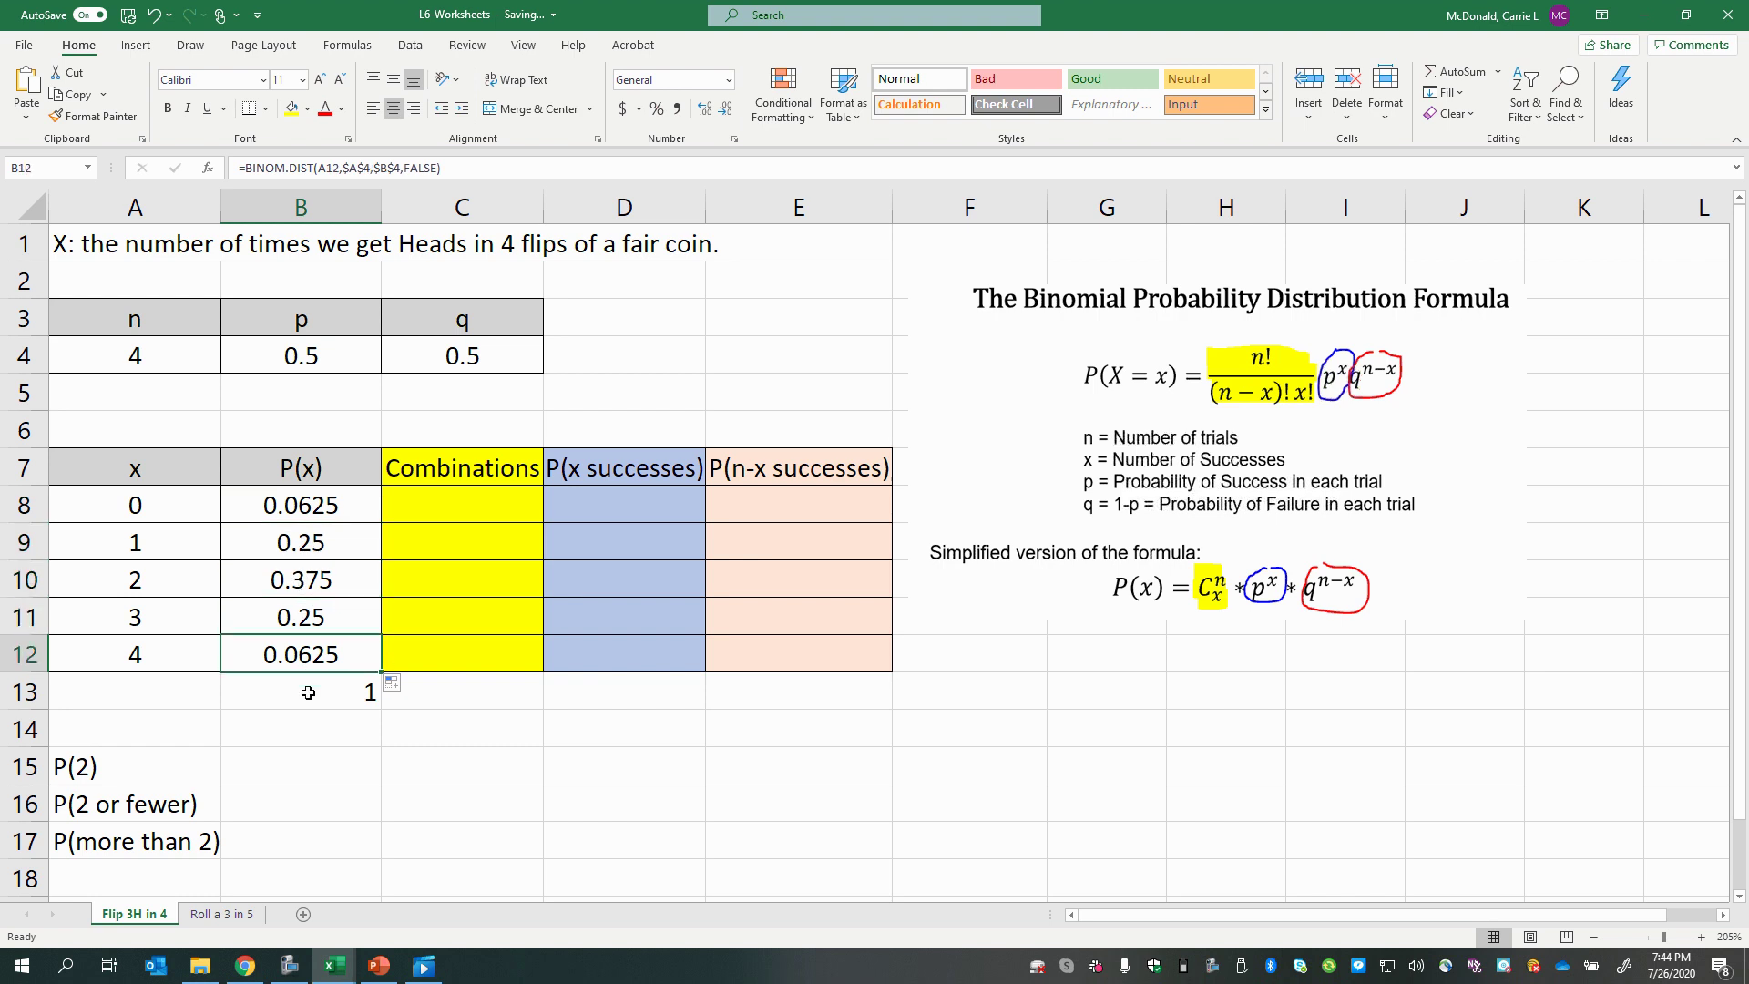
click(273, 695)
Total B8:B12 in B13 with =SUM, giving 1, and center the total
text(=sum()
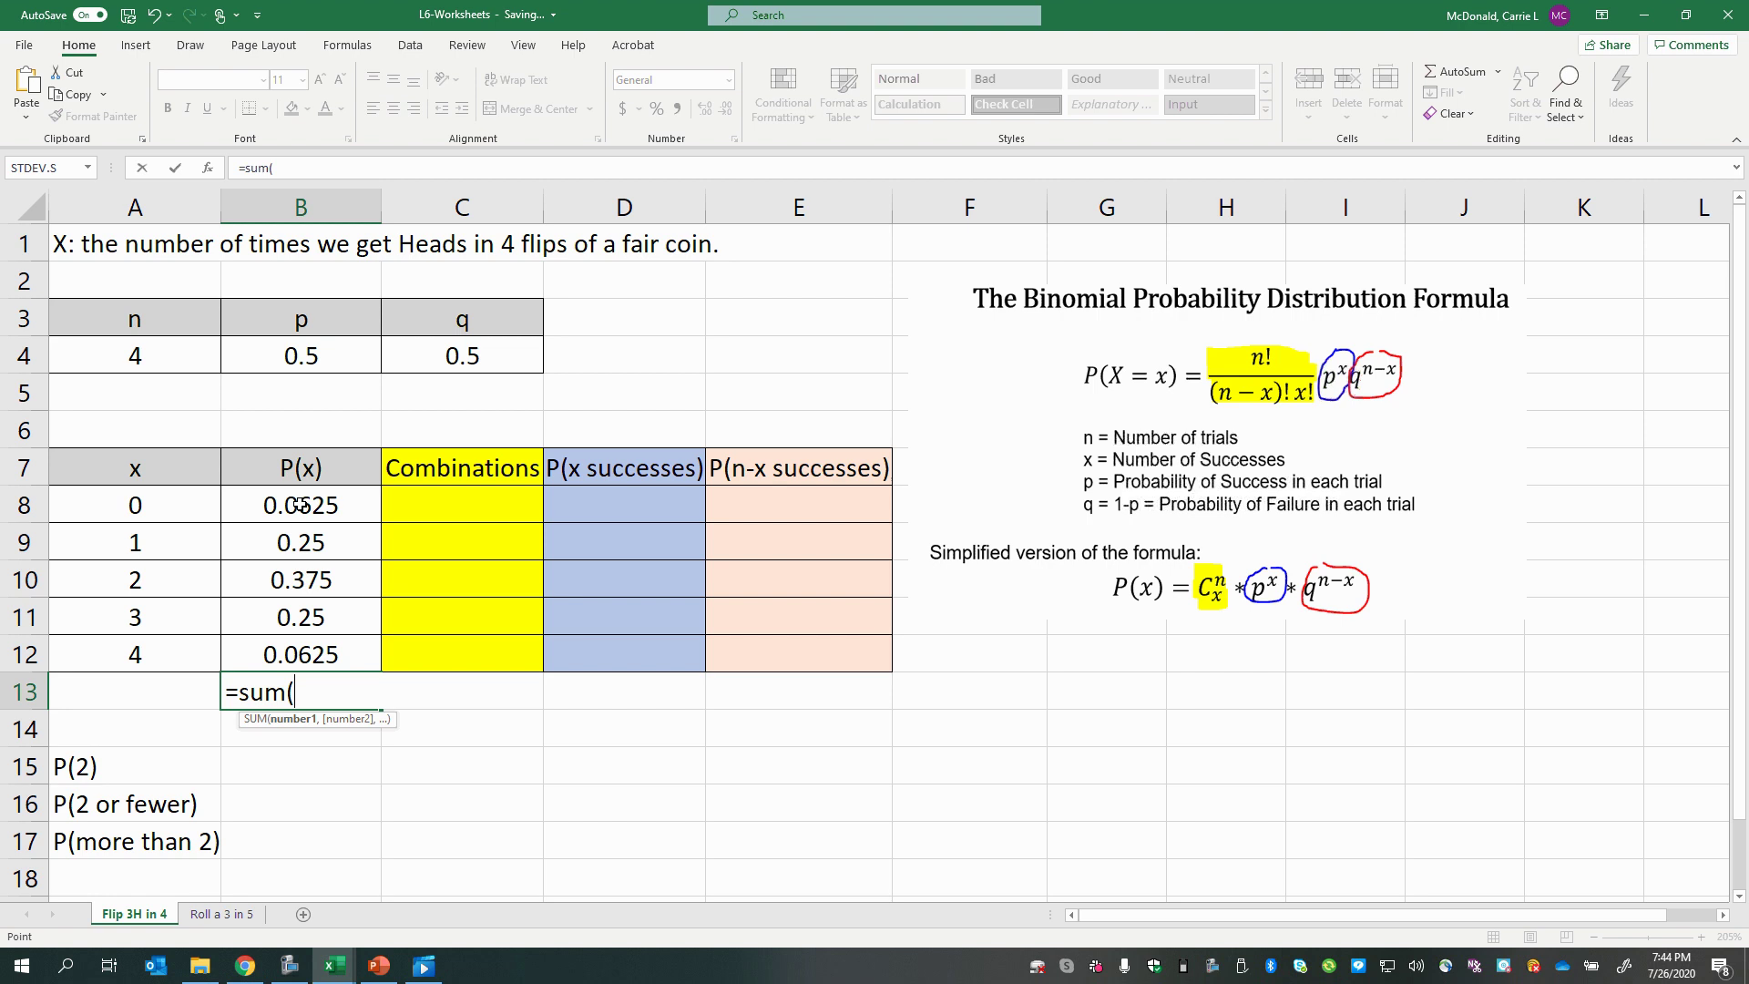
drag(300, 504, 307, 655)
key(Return)
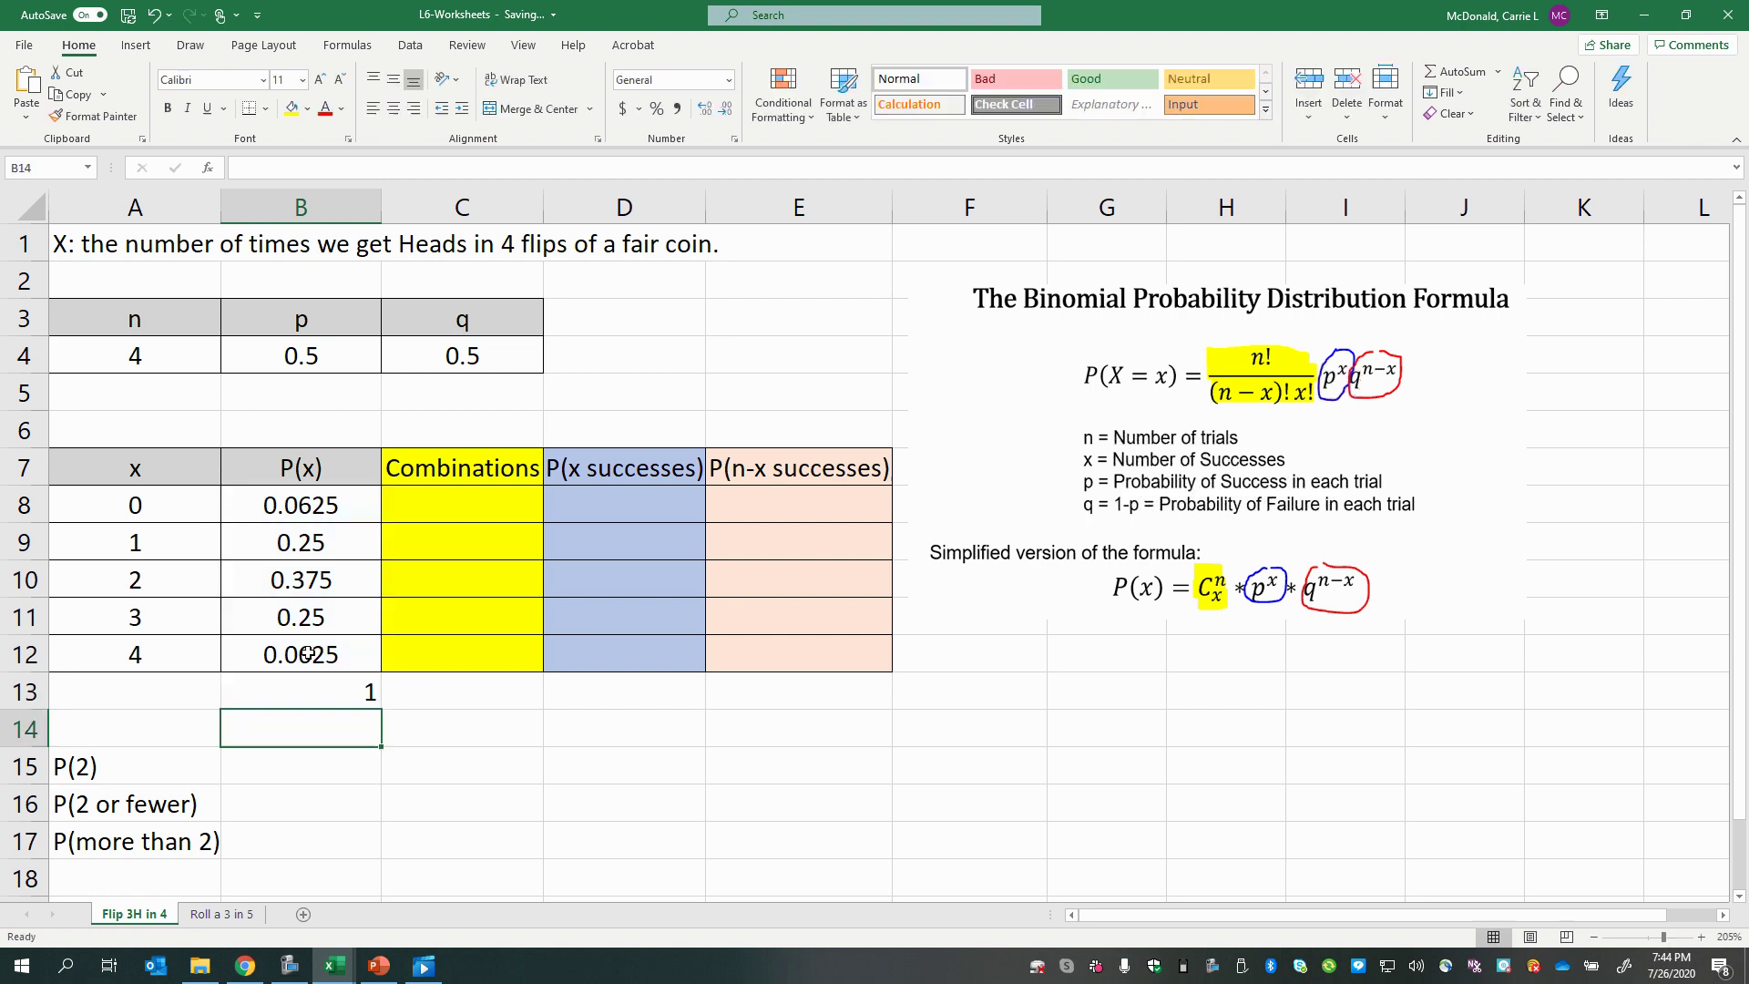
click(287, 699)
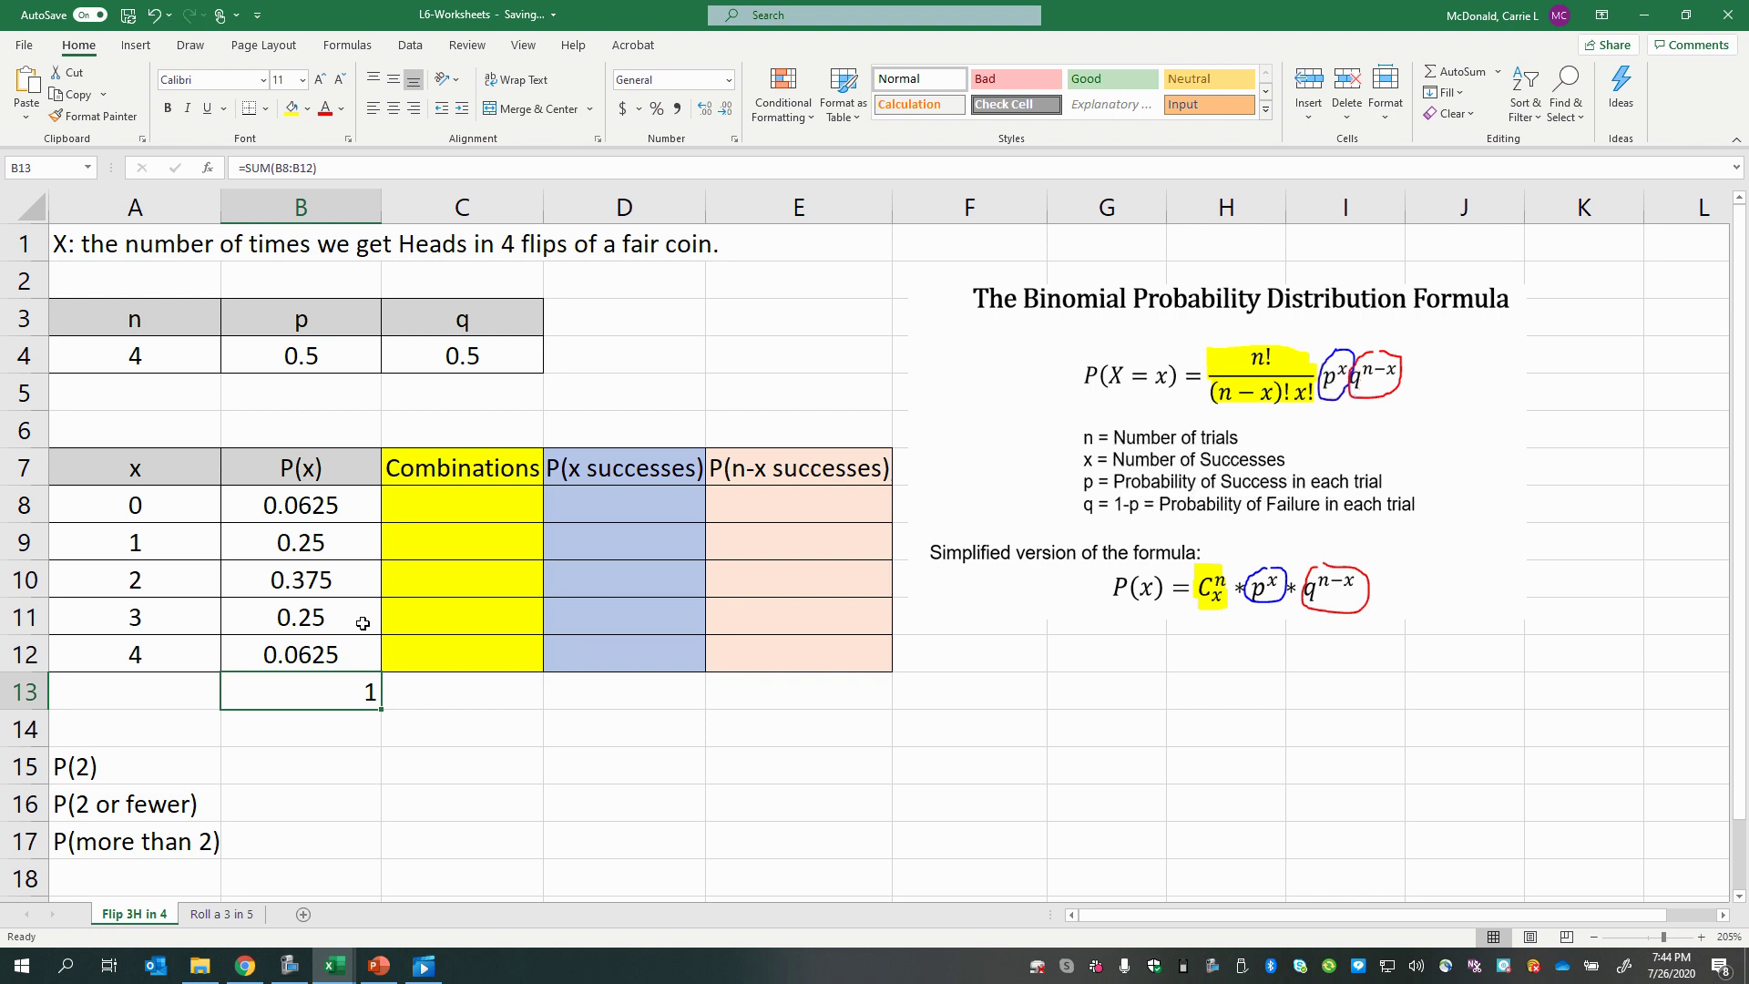
click(393, 108)
drag(109, 503, 281, 651)
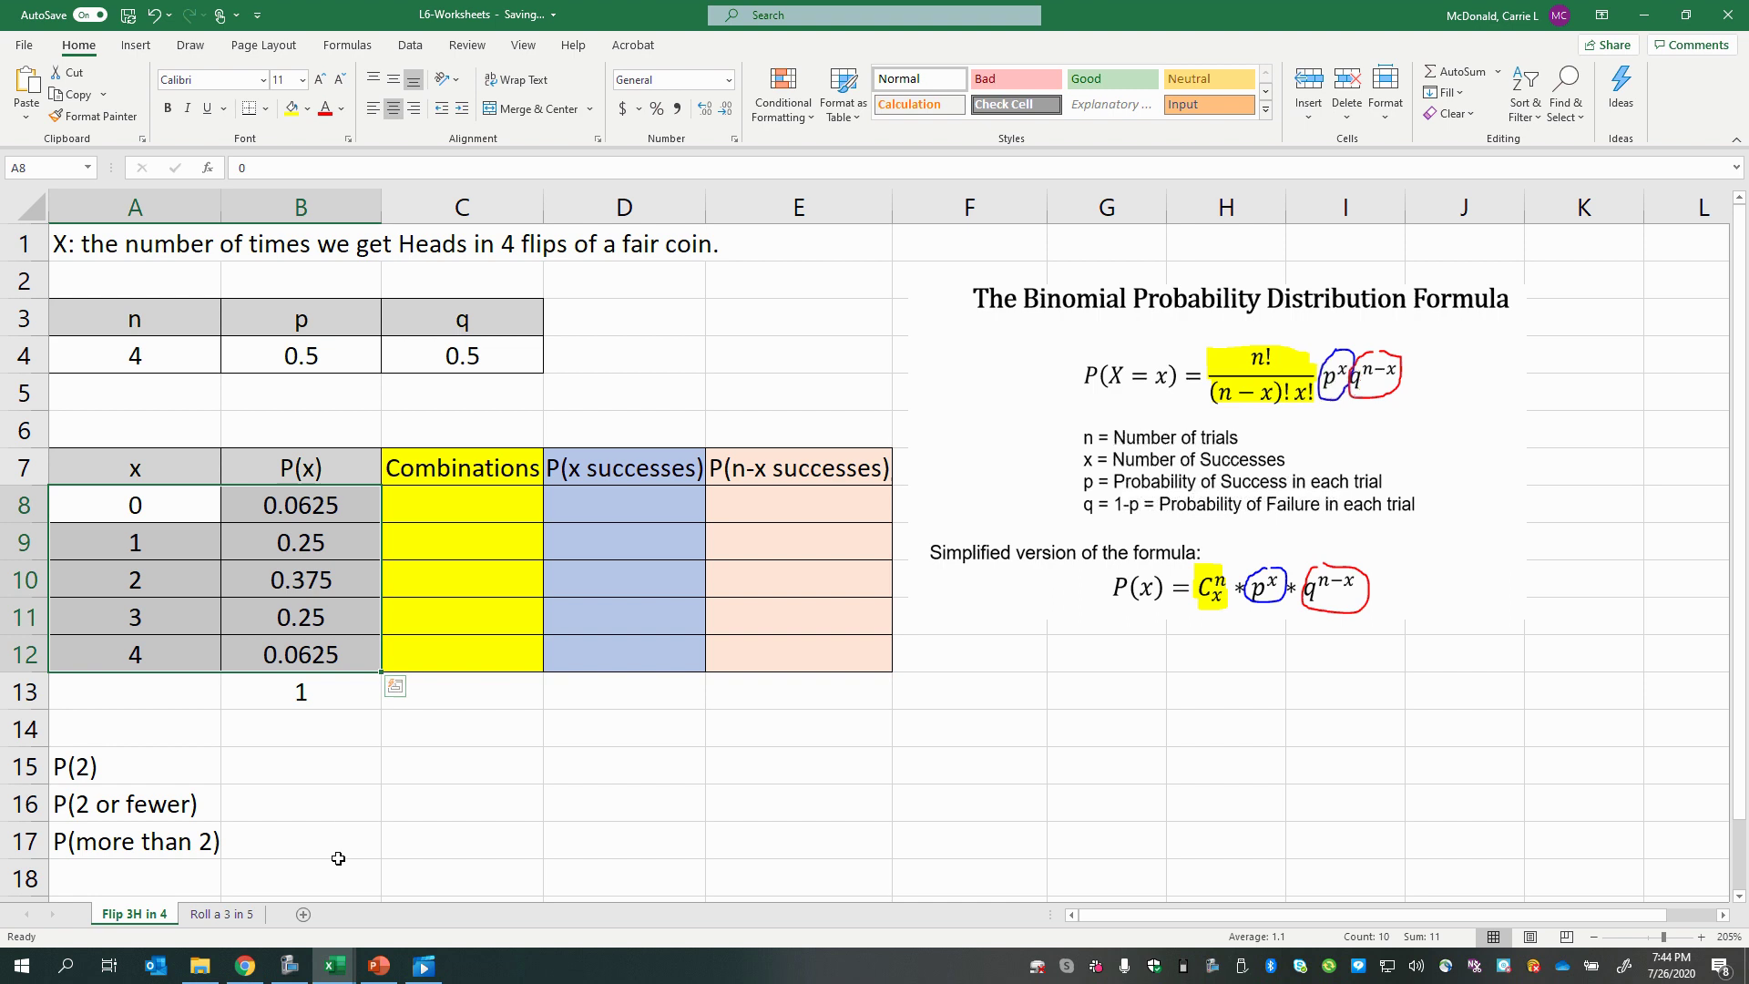
Start the P(2) answer in B15 as =B10, referencing the 0.375 probability
click(73, 769)
click(332, 763)
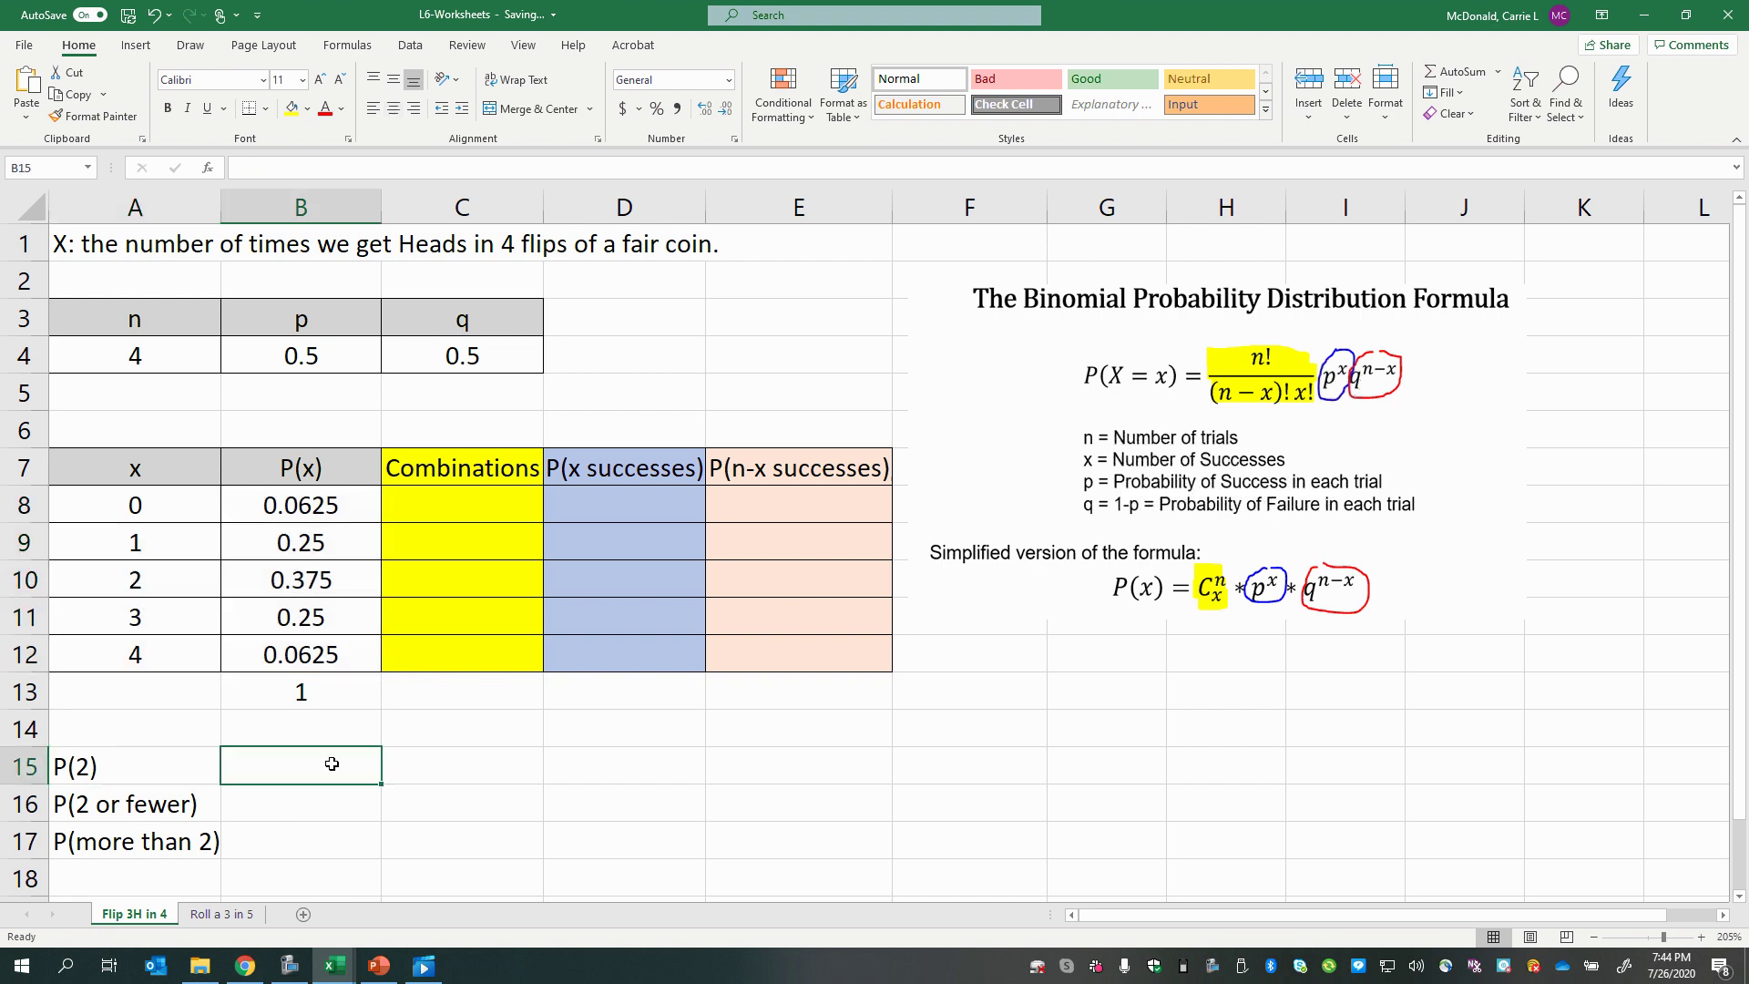
text(=)
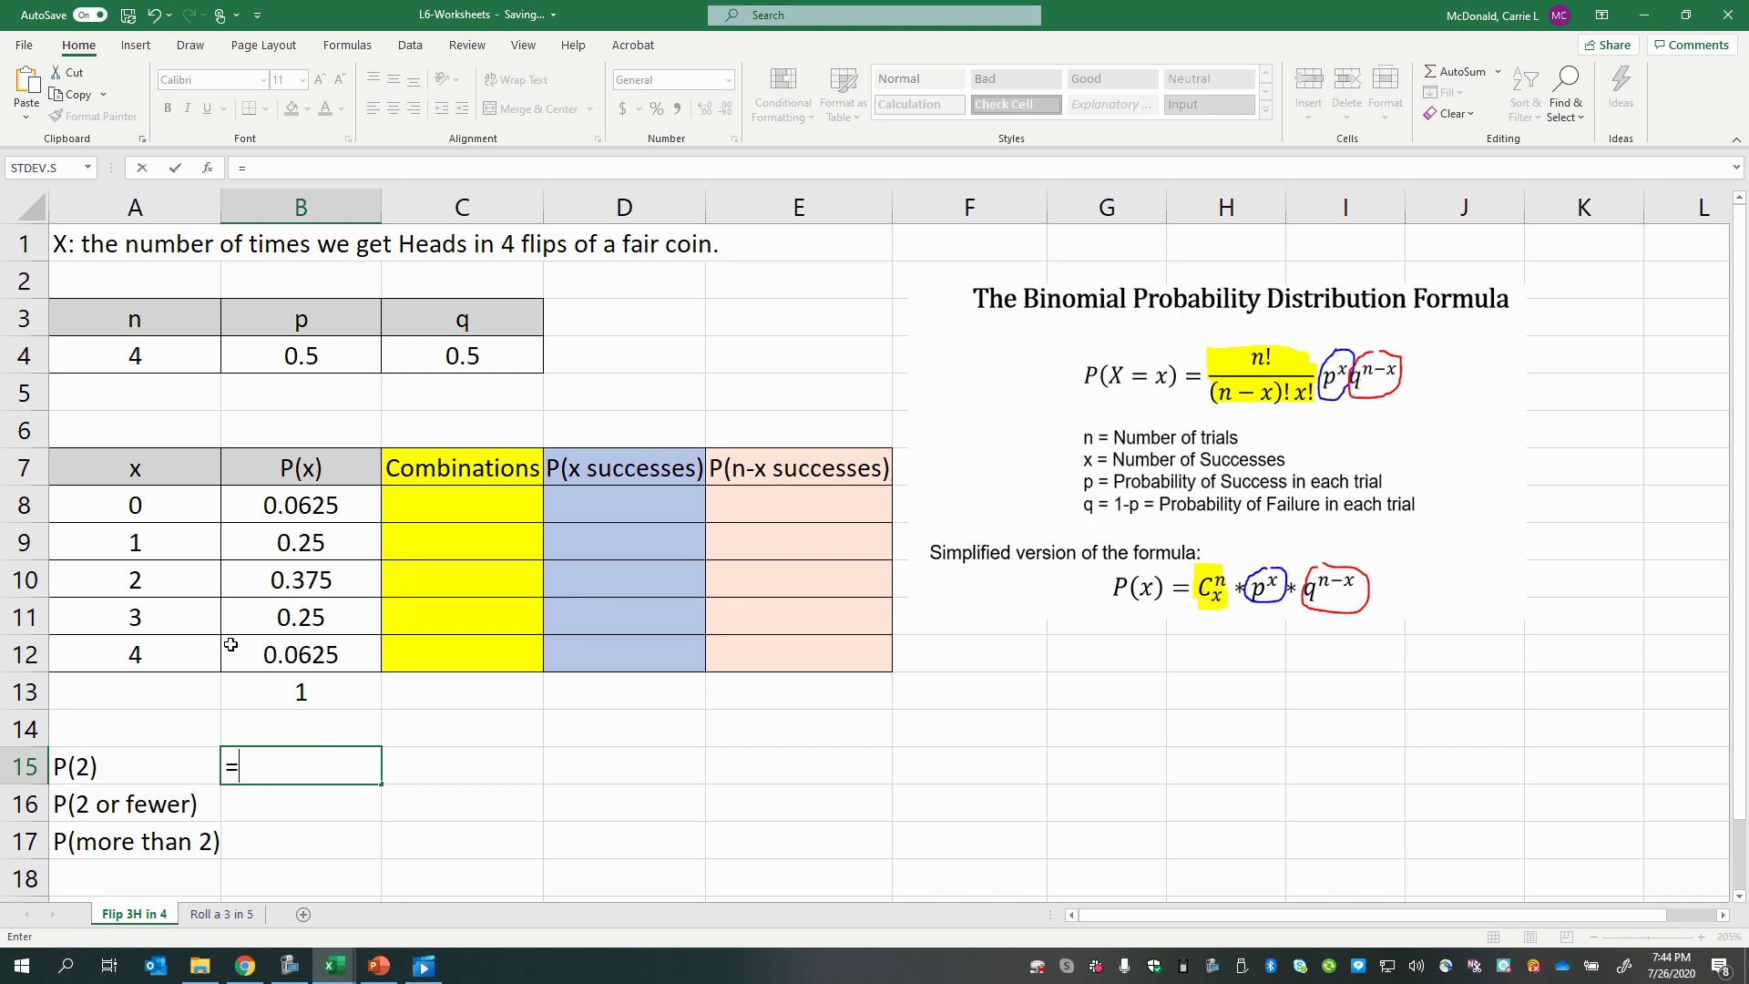
click(276, 584)
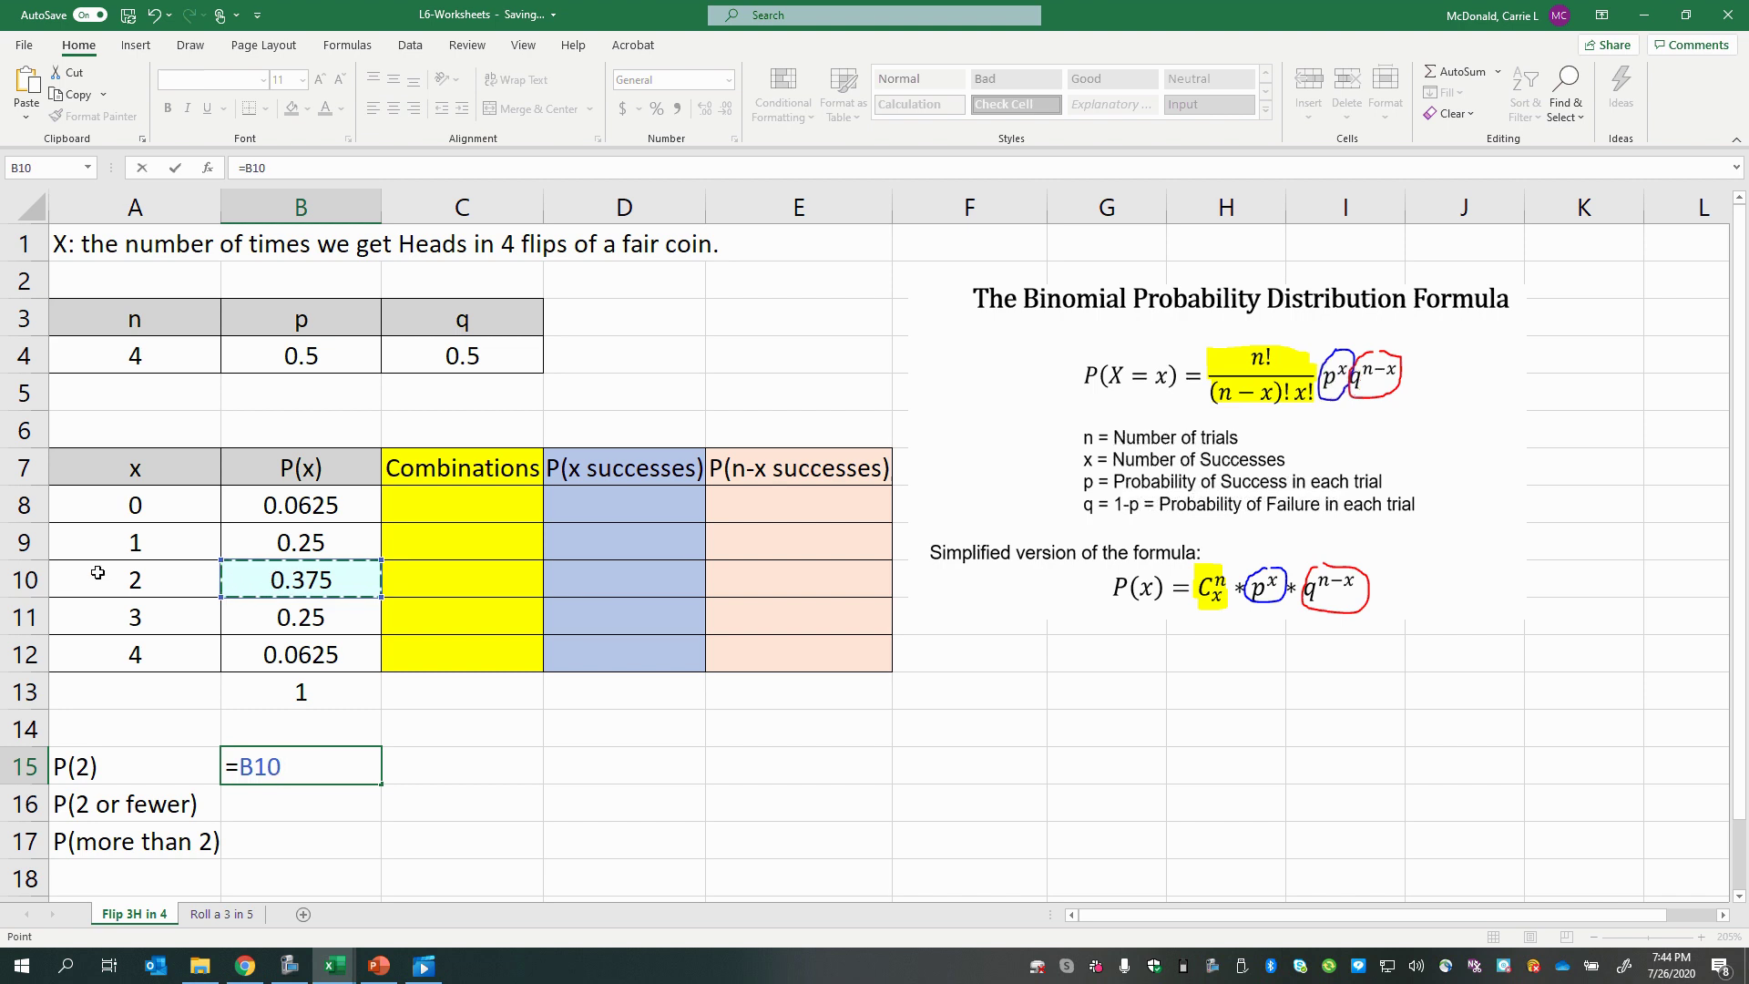